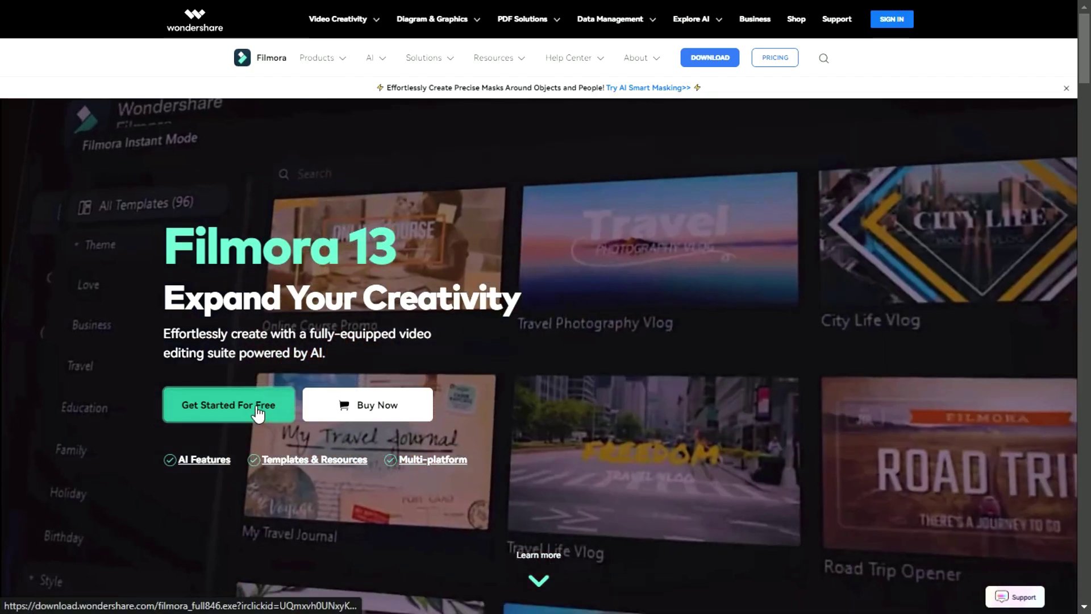
# - Download the free Filmora installer filmora_setup_full846 and subscribe to the Filmora for Creators channel
pyautogui.click(257, 410)
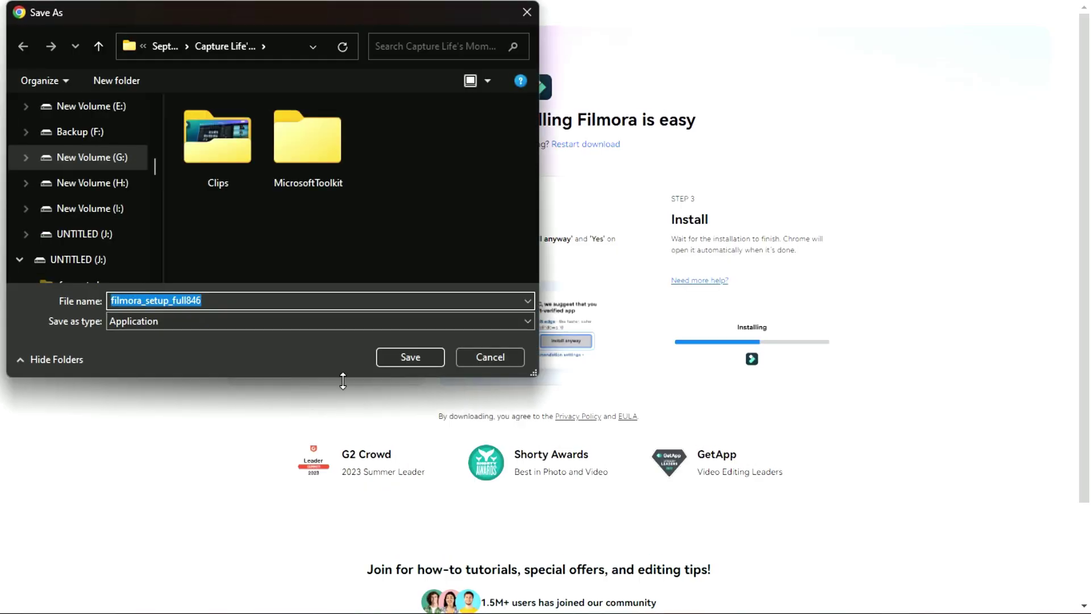
pyautogui.click(397, 358)
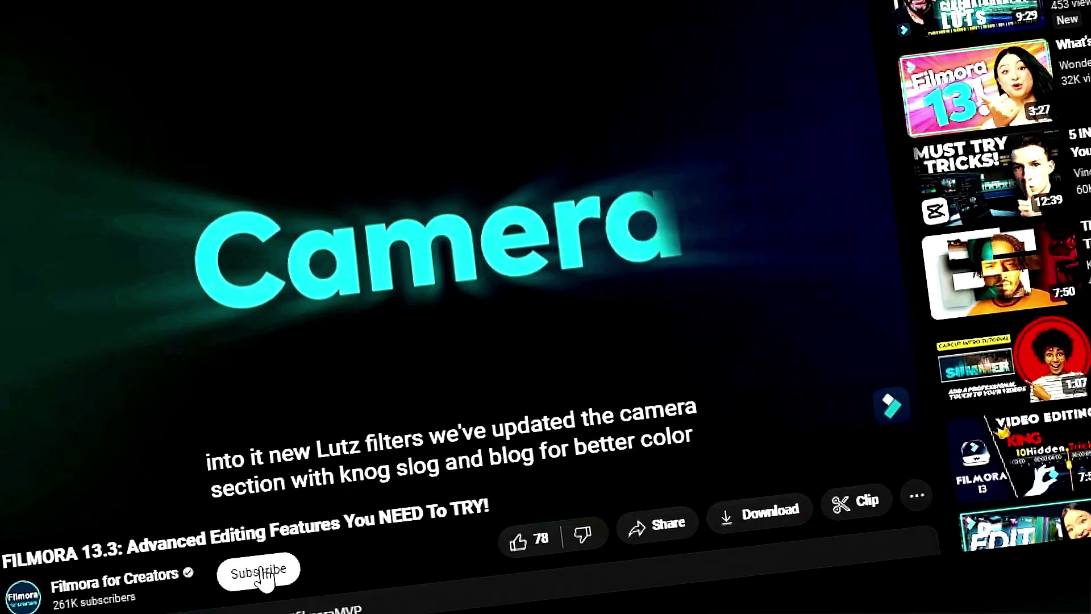
pyautogui.click(262, 572)
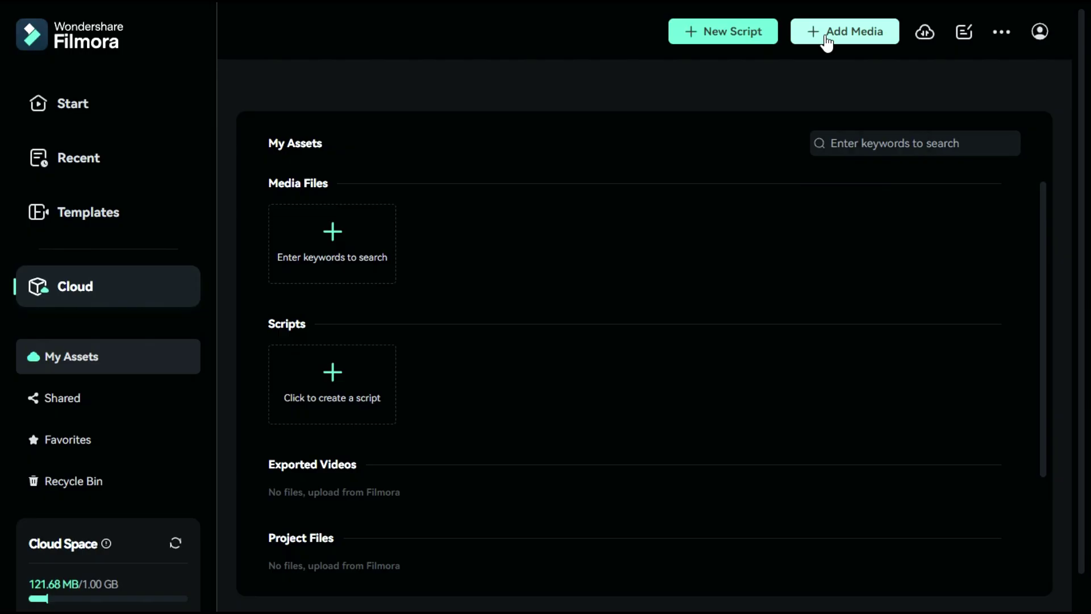
# - Upload the Editing Tips project file to My Assets cloud storage
pyautogui.click(829, 37)
pyautogui.click(835, 64)
pyautogui.click(283, 132)
pyautogui.click(424, 364)
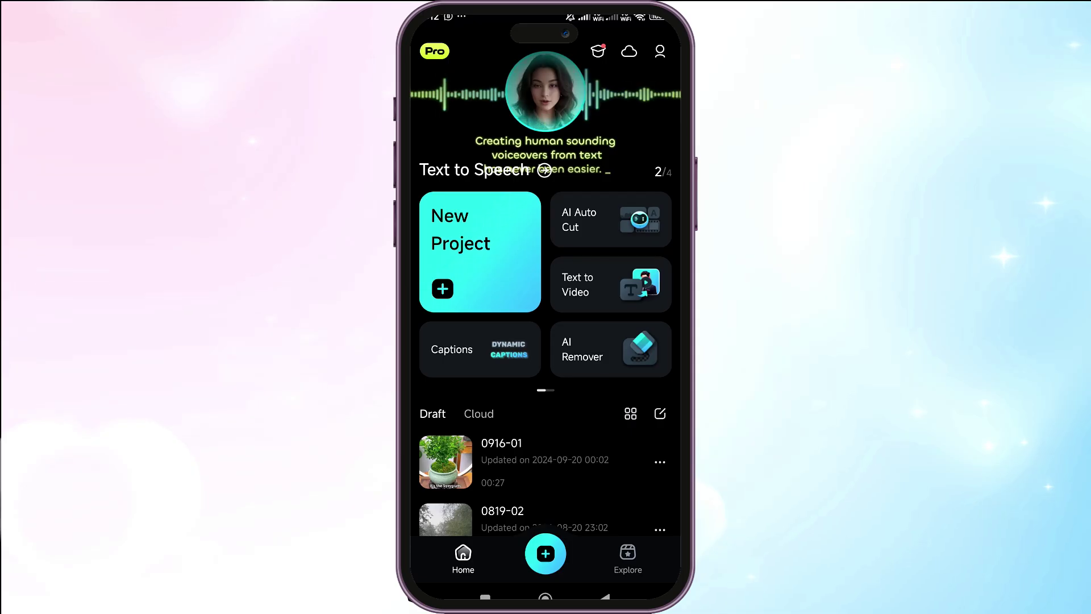
# - Download the Editing Tips project from Cloud in the phone app
pyautogui.click(478, 413)
pyautogui.click(659, 97)
pyautogui.click(475, 519)
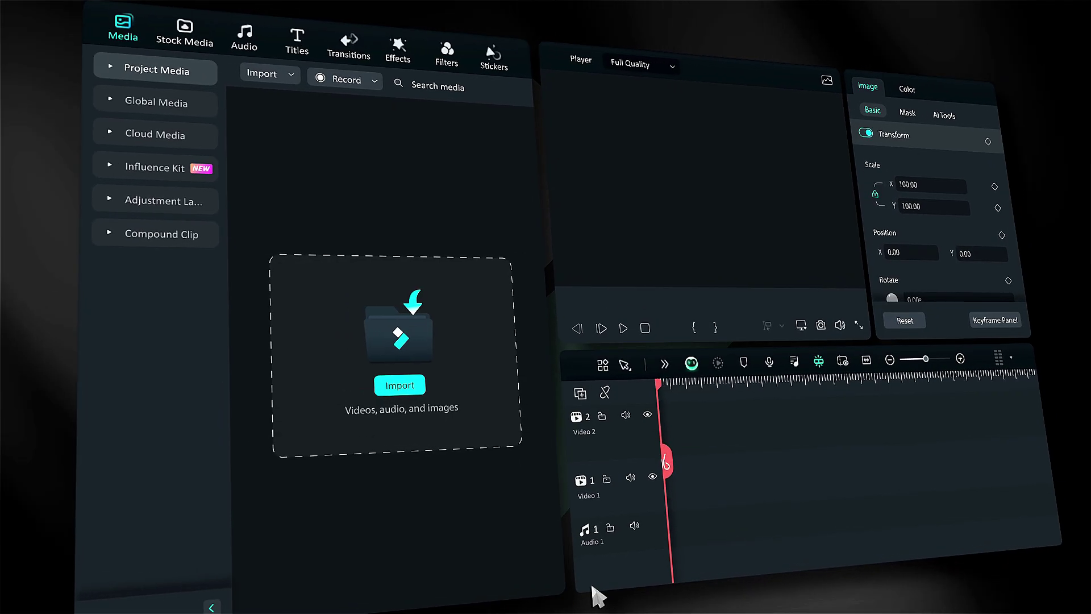
# - Place a Default Title on Video 1 reading 'Filmora is the best video editor'
pyautogui.click(217, 45)
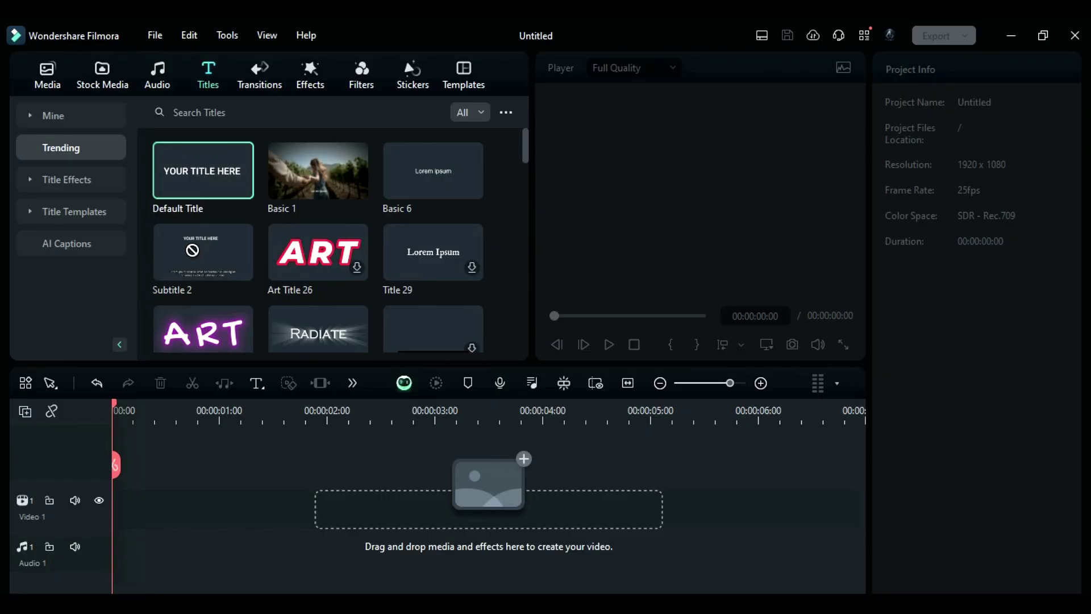
pyautogui.moveTo(203, 171); pyautogui.dragTo(111, 512)
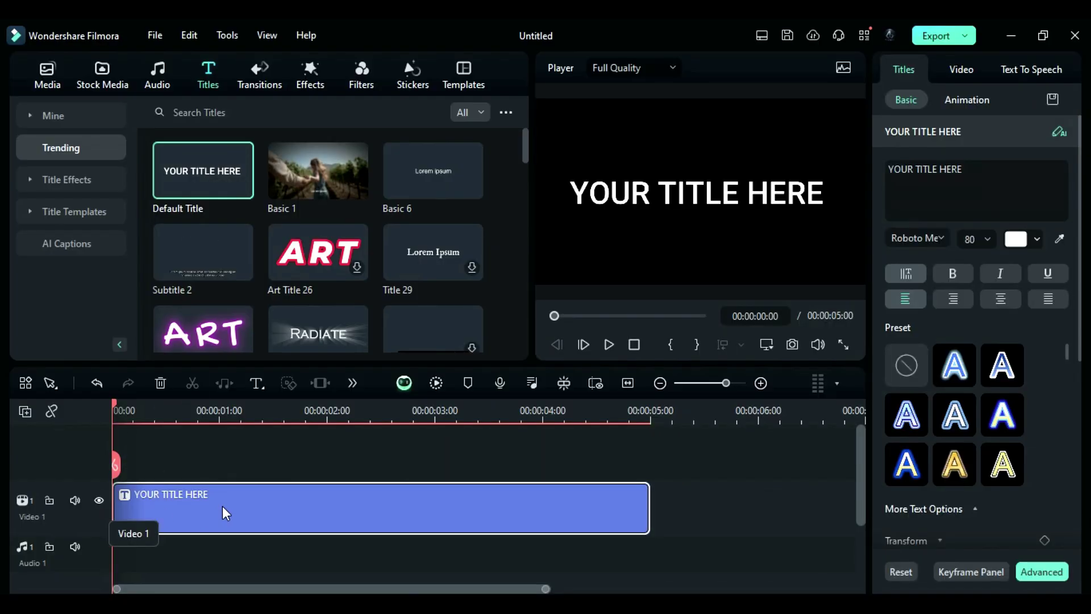
pyautogui.click(961, 195)
pyautogui.hotkey('ctrl', 'a')
pyautogui.press('BackSpace')
pyautogui.write('Filmora is the best video editor')
# - Set the title's font size to 60
pyautogui.doubleClick(970, 238)
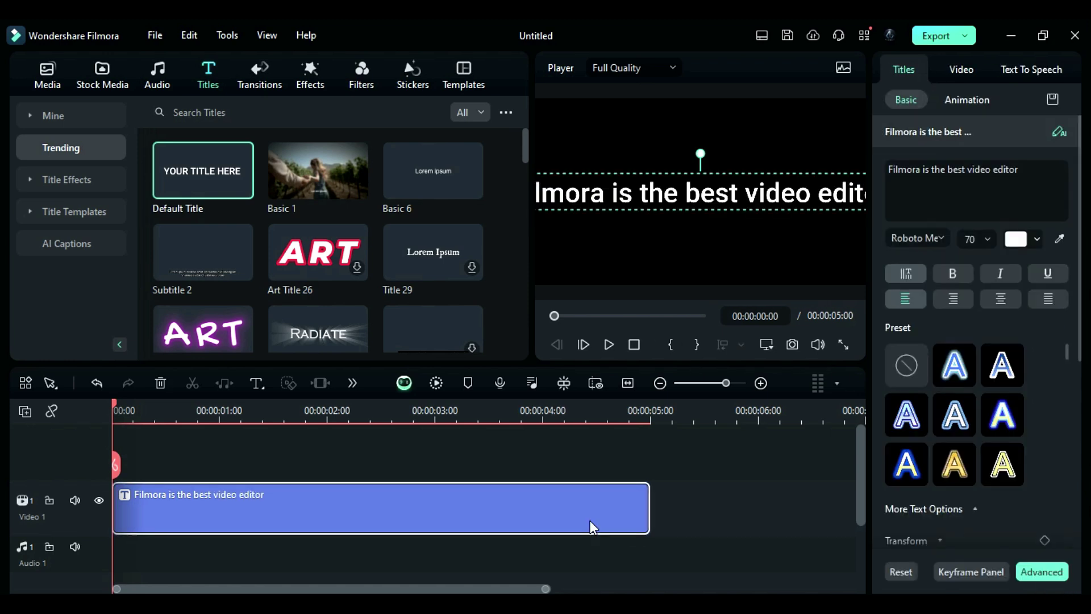
pyautogui.write('60')
pyautogui.click(674, 537)
pyautogui.click(629, 516)
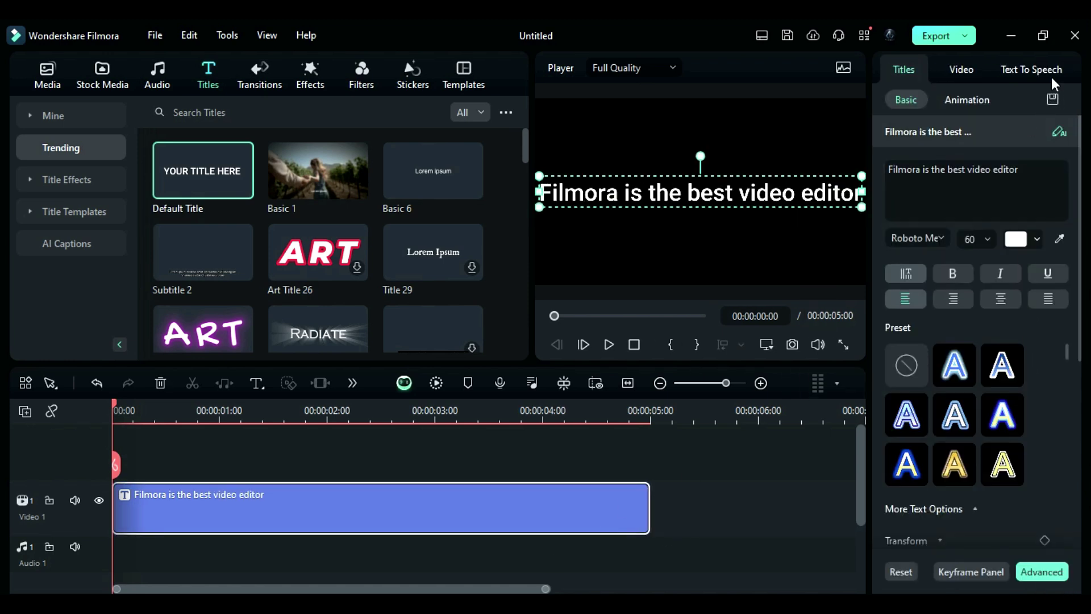
# - Generate a Text To Speech voiceover of the title with the Natasha voice, auto-matched to clip length
pyautogui.click(1031, 69)
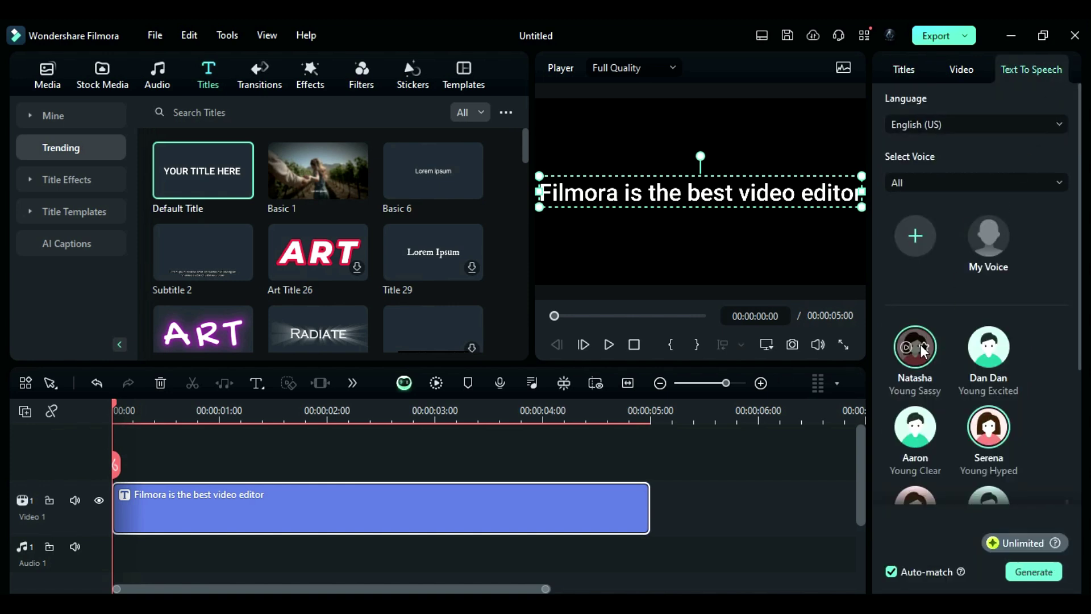
pyautogui.click(910, 346)
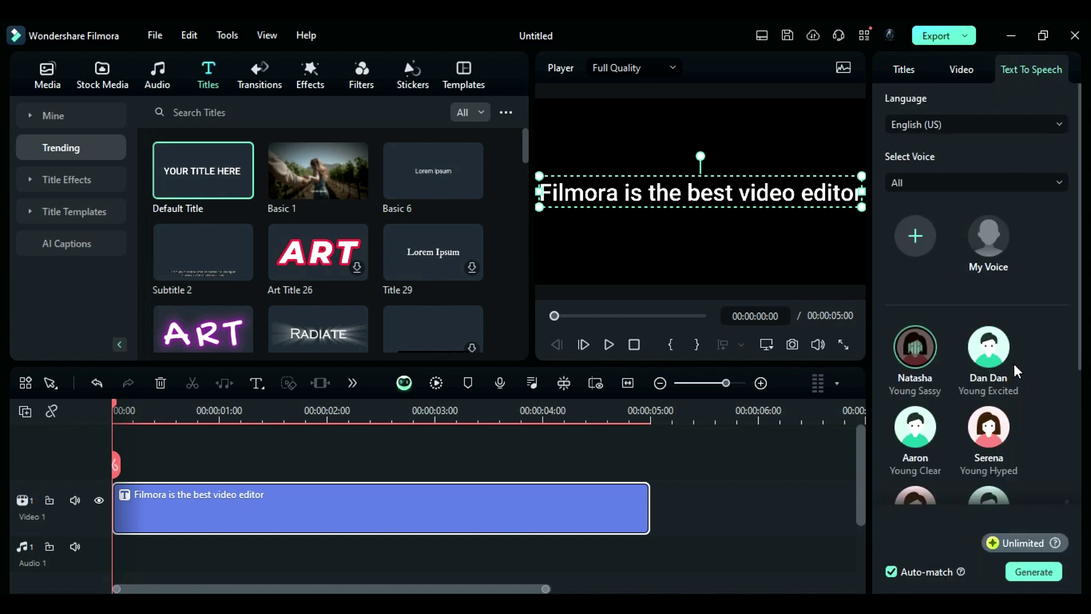
pyautogui.scroll(-5, 1014, 364)
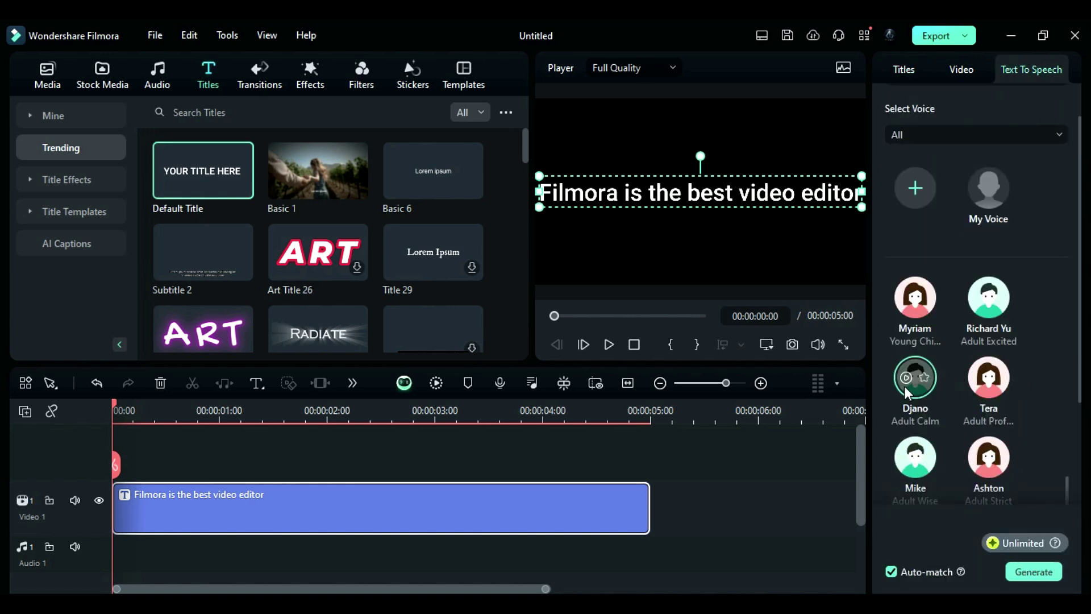
pyautogui.scroll(-3, 1025, 385)
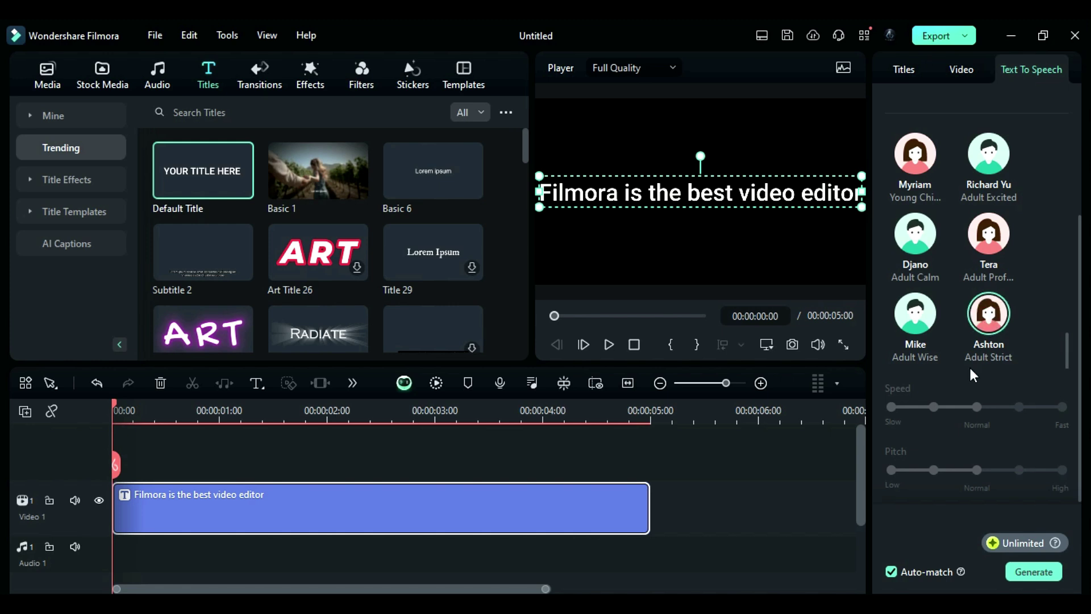
pyautogui.click(889, 572)
pyautogui.click(1022, 573)
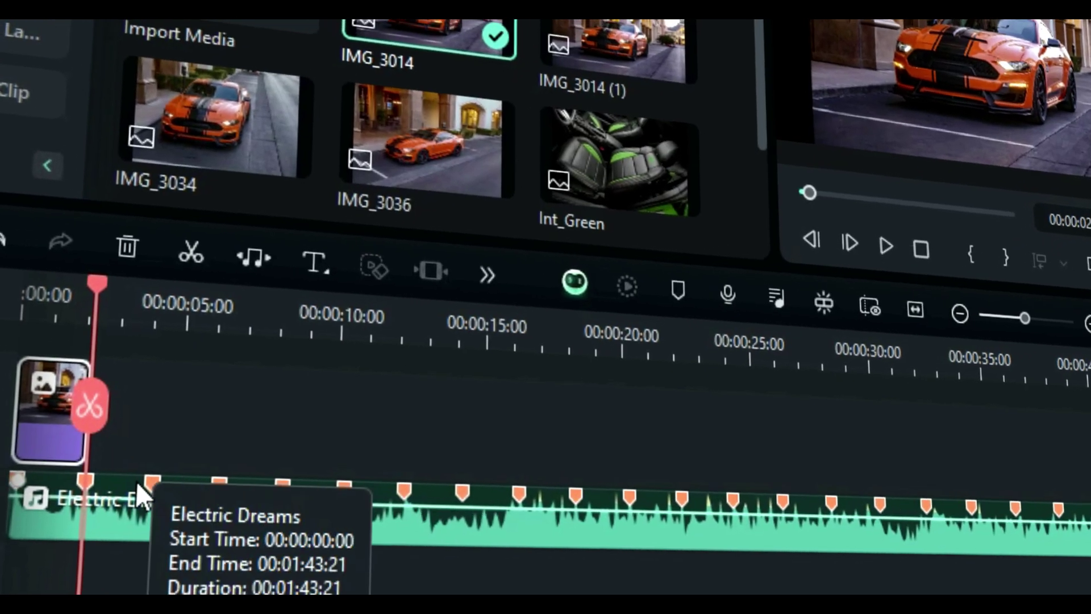
# - Drop IMG_3014 (1) after the first clip on the next beat marker and play the phone preview
pyautogui.moveTo(614, 51); pyautogui.dragTo(259, 452)
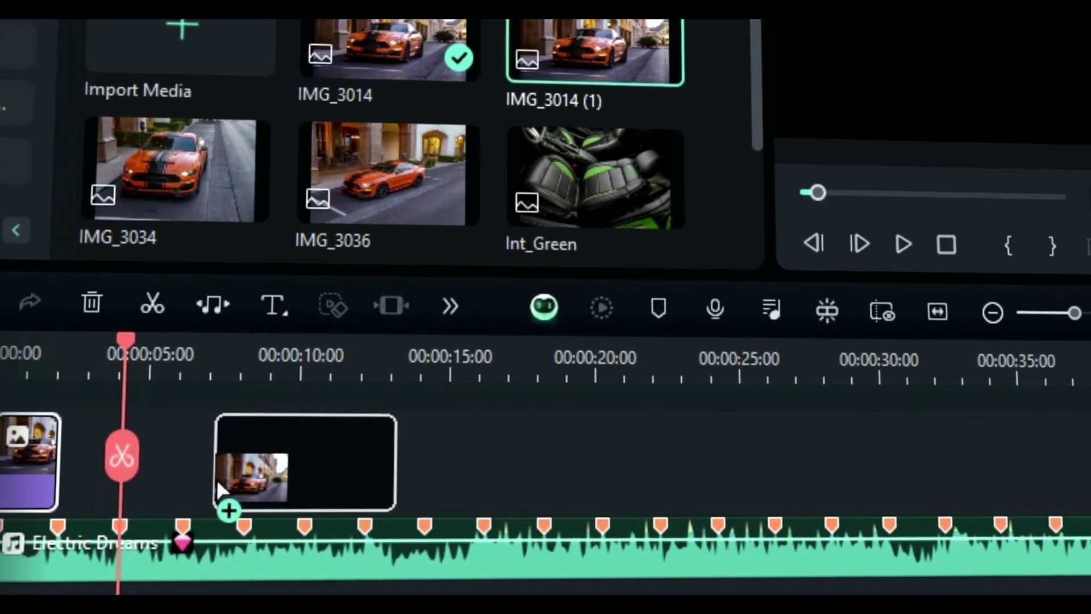
pyautogui.moveTo(221, 488); pyautogui.dragTo(221, 489)
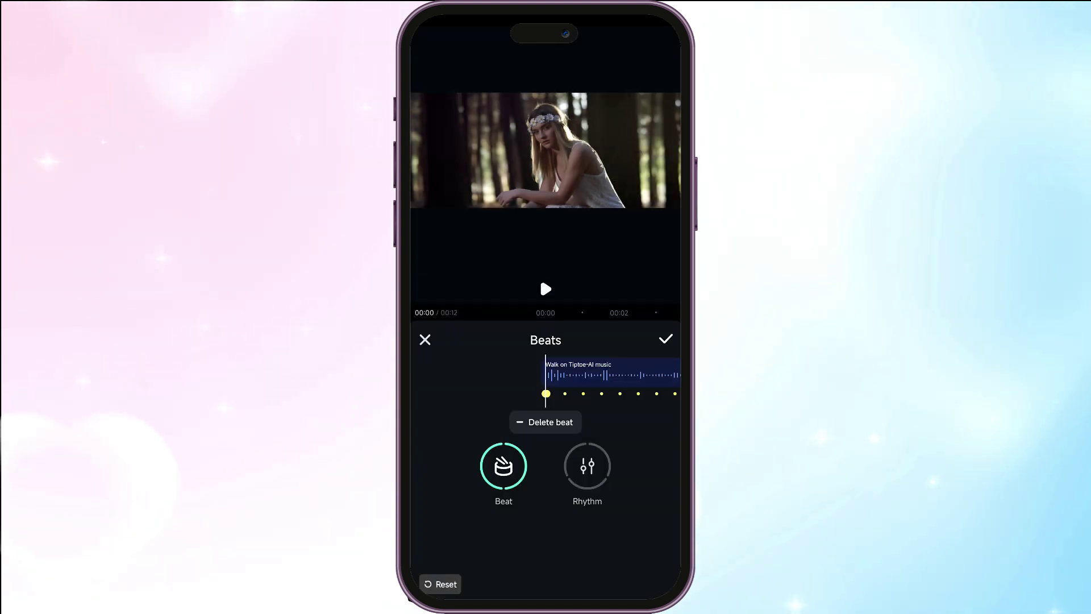
pyautogui.click(544, 287)
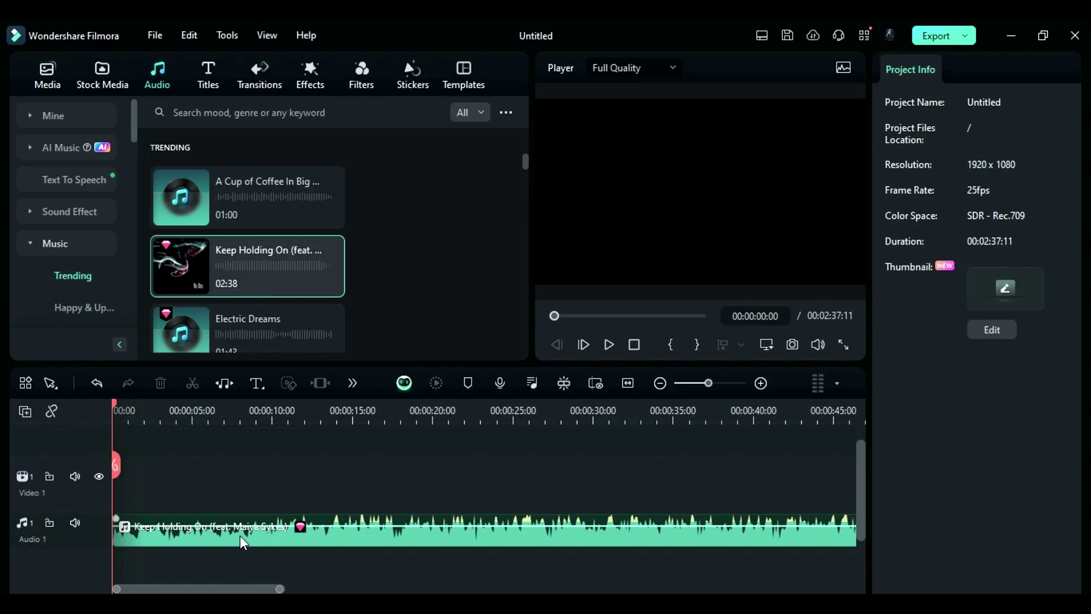
# - Run Smart Edit Tool > Beat Detection on the Keep Holding On clip and play it back
pyautogui.click(240, 535)
pyautogui.rightClick(239, 535)
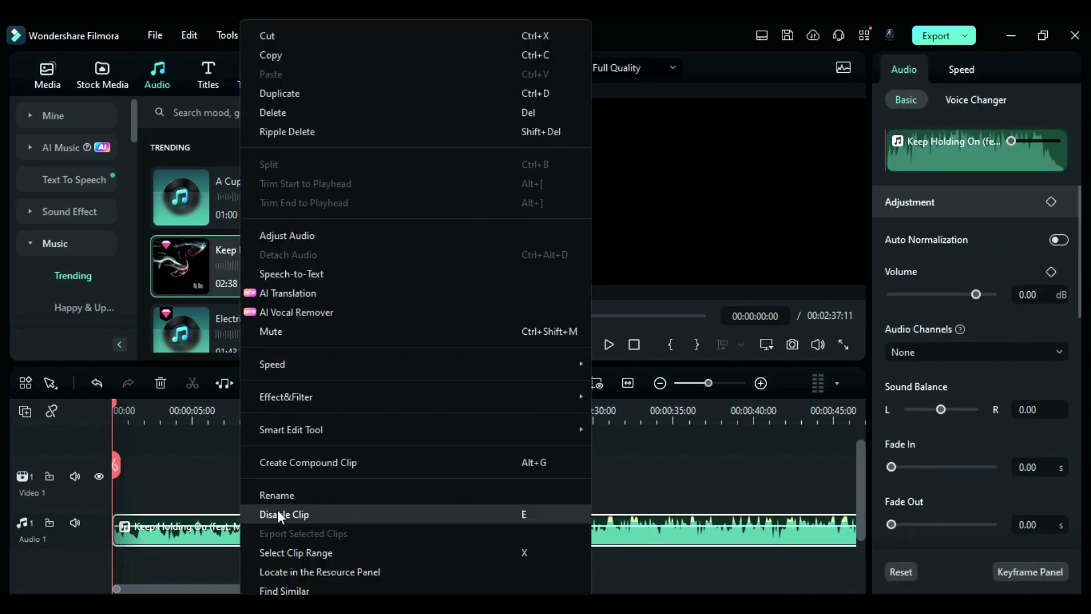
pyautogui.moveTo(545, 427)
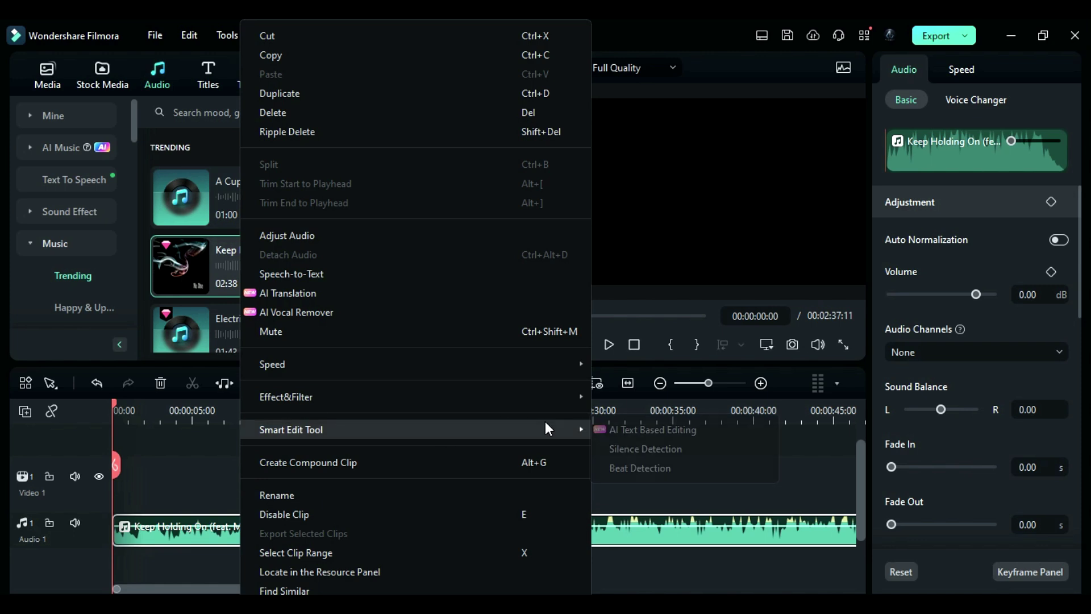
pyautogui.click(628, 467)
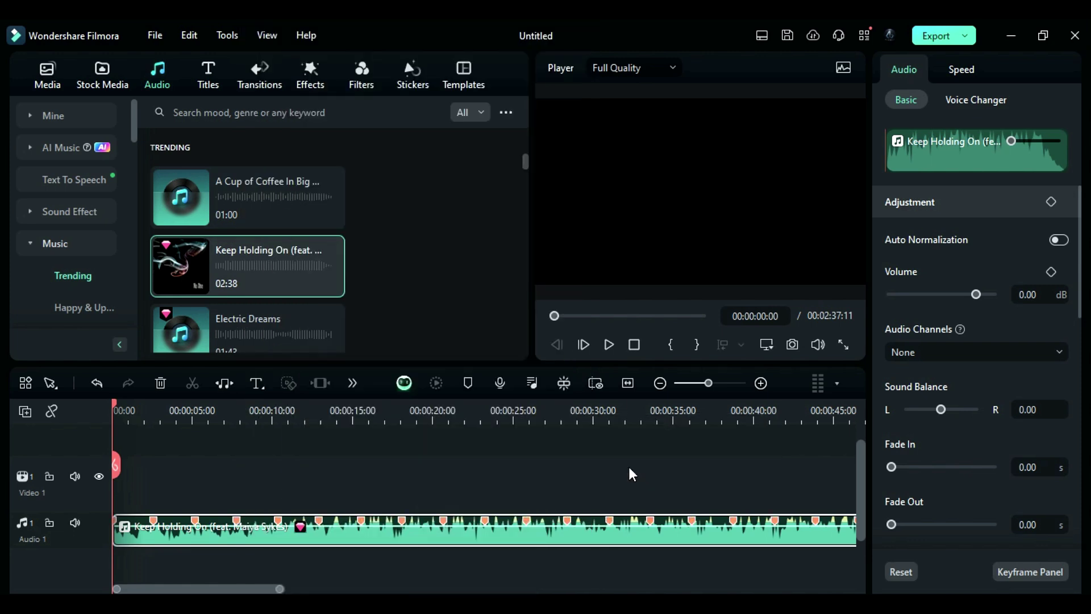
pyautogui.press('space')
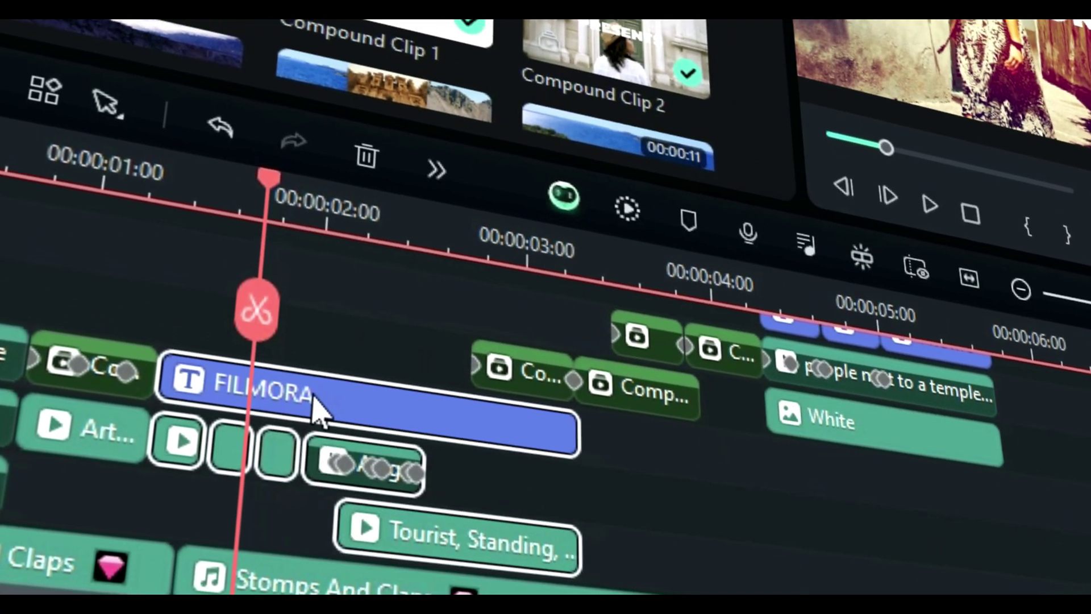
# - Create a compound clip with the default name, then undo it
pyautogui.rightClick(315, 406)
pyautogui.click(539, 193)
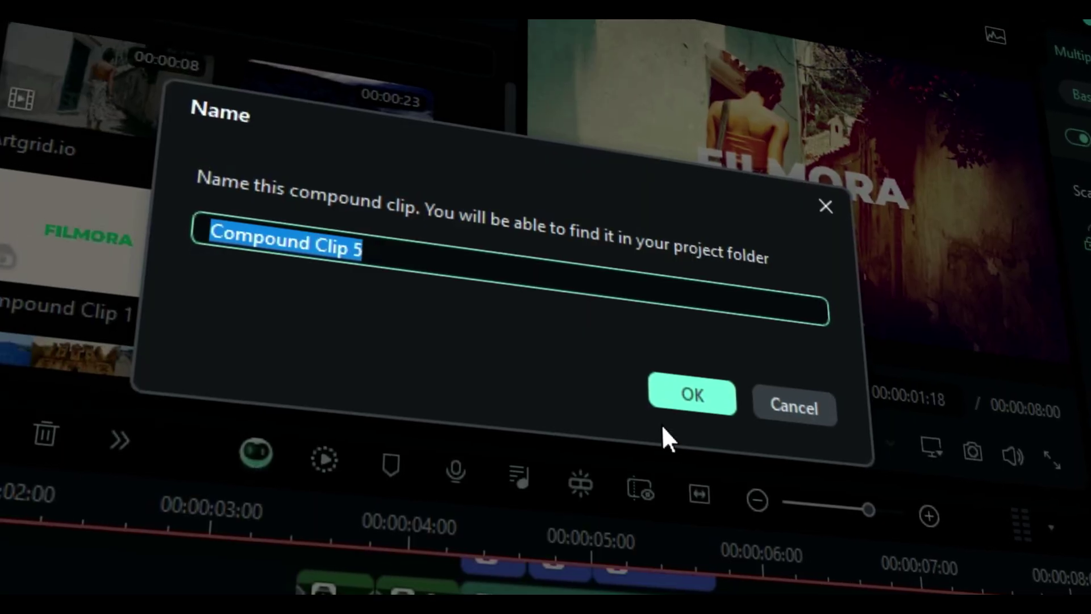
pyautogui.click(689, 393)
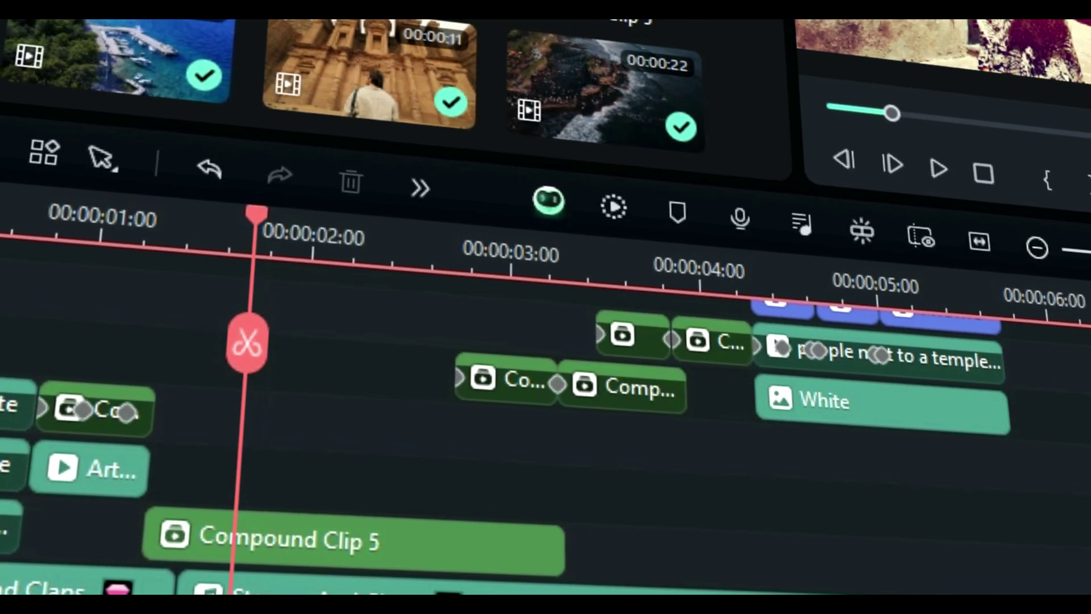
pyautogui.hotkey('ctrl', 'z')
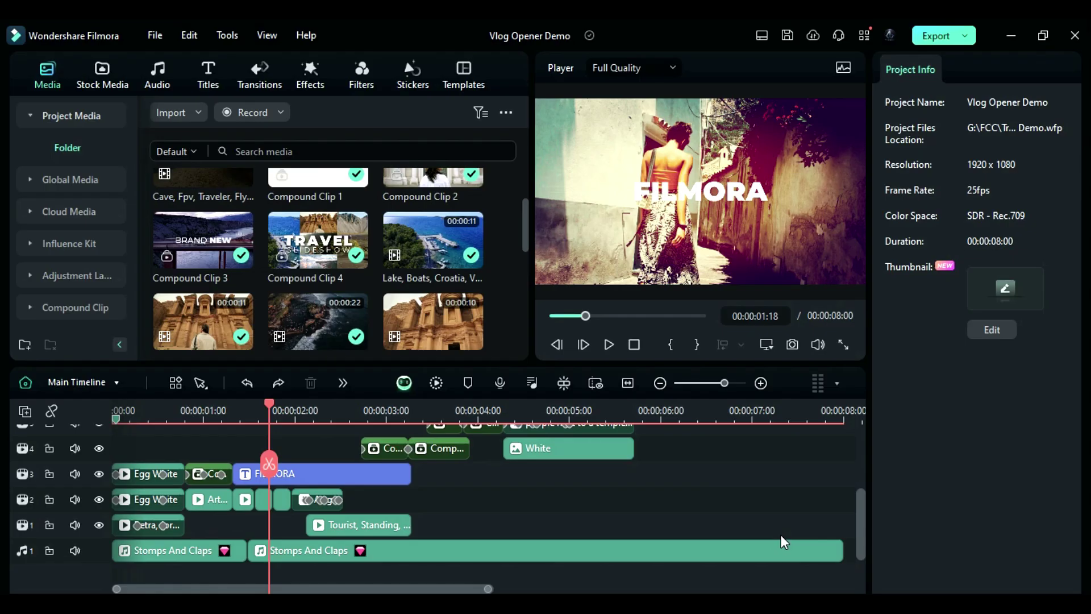
# - Marquee-select the clips and merge them into a compound clip named 'main clips'
pyautogui.moveTo(728, 527); pyautogui.dragTo(121, 509)
pyautogui.rightClick(130, 512)
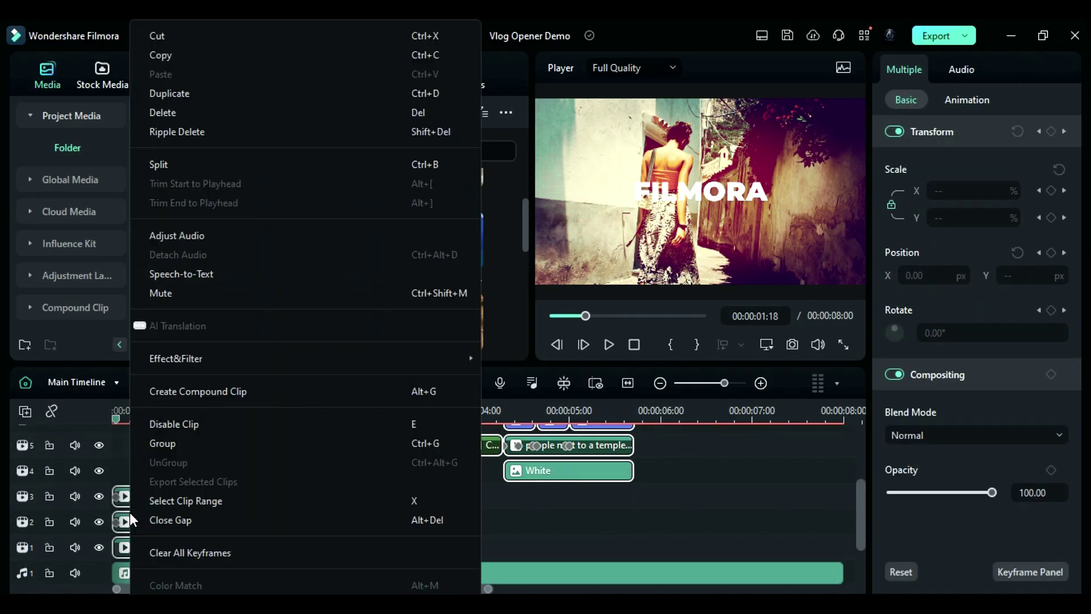
pyautogui.click(202, 398)
pyautogui.write('main clips')
pyautogui.click(626, 328)
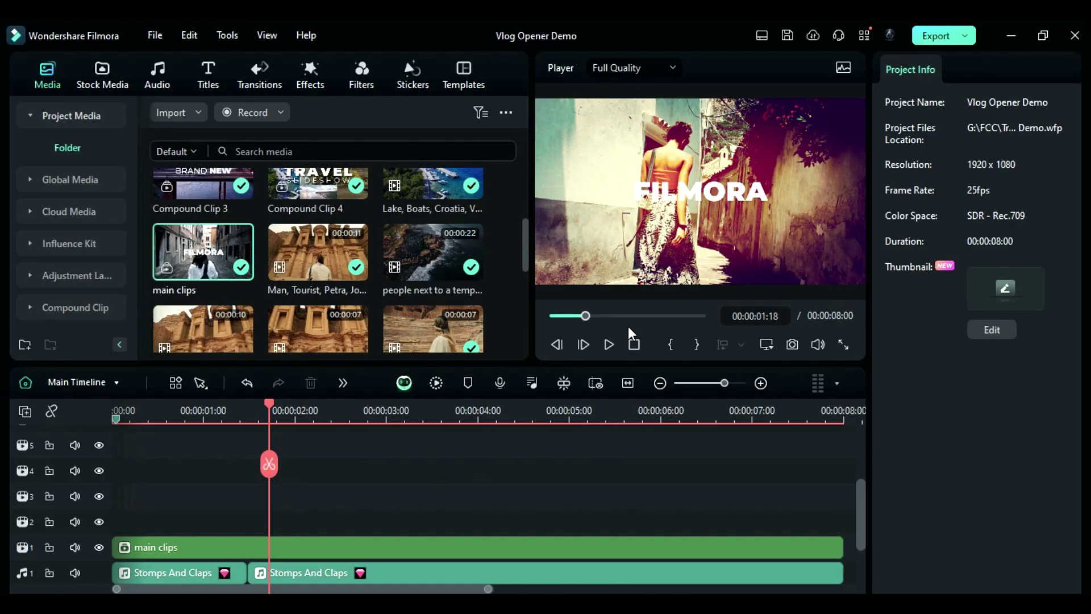
# - Move the Adjustment Layer onto track 2 above main clips and open the compound clip
pyautogui.scroll(2, 322, 500)
pyautogui.moveTo(320, 450); pyautogui.dragTo(294, 513)
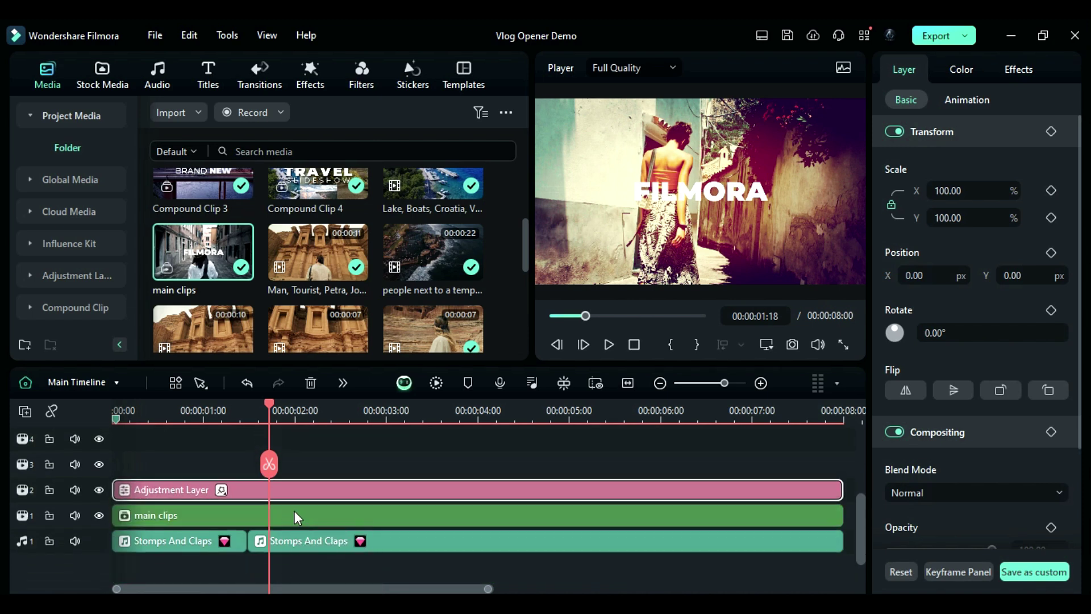
pyautogui.click(289, 517)
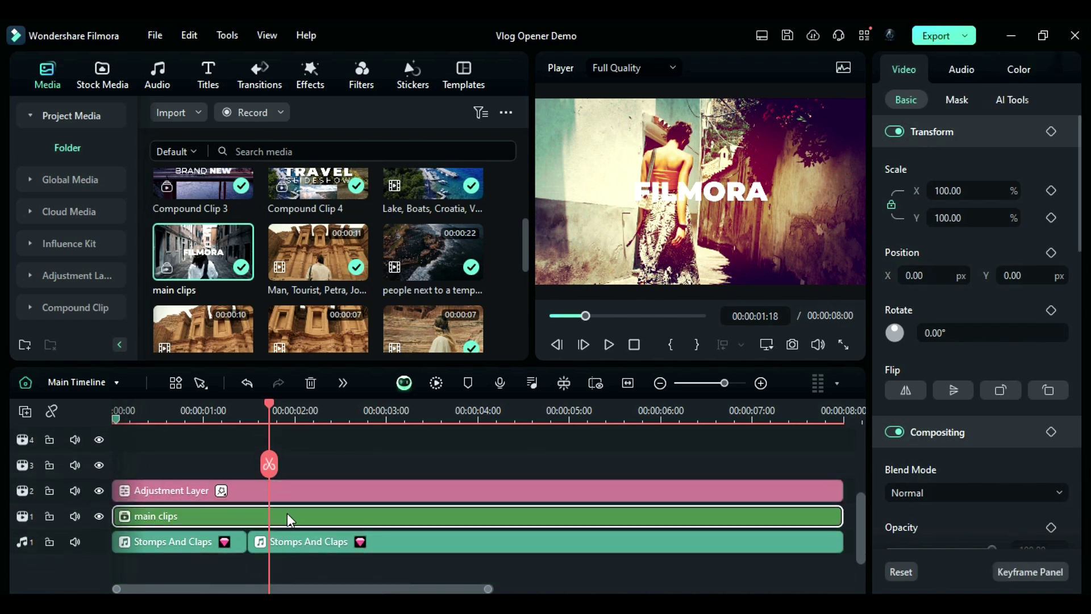
pyautogui.doubleClick(288, 513)
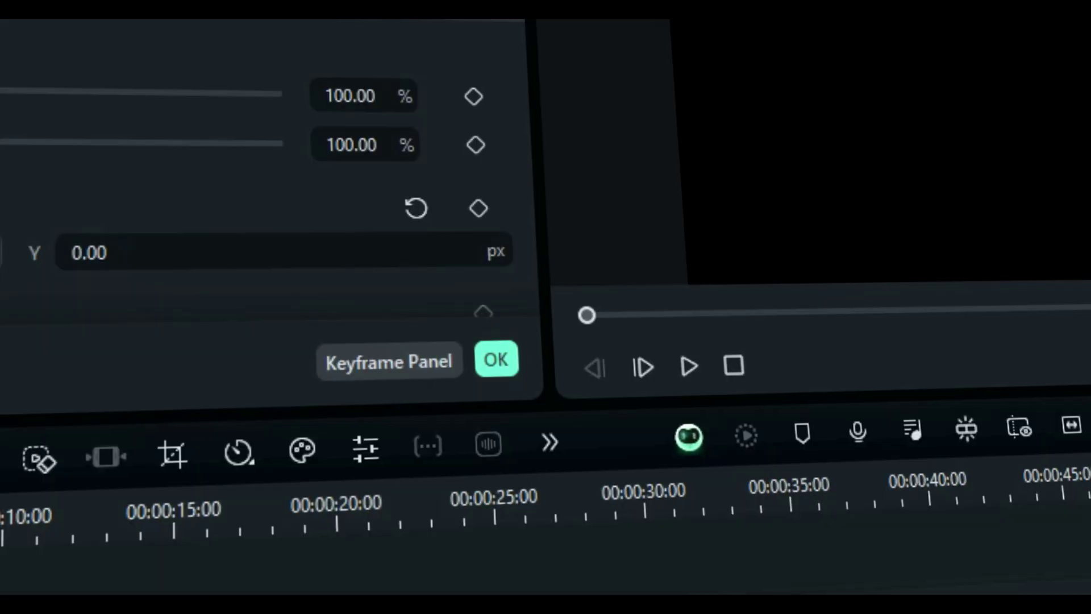
# - Add rotation and position keyframes at the playhead and play the animation from the clip start
pyautogui.click(478, 208)
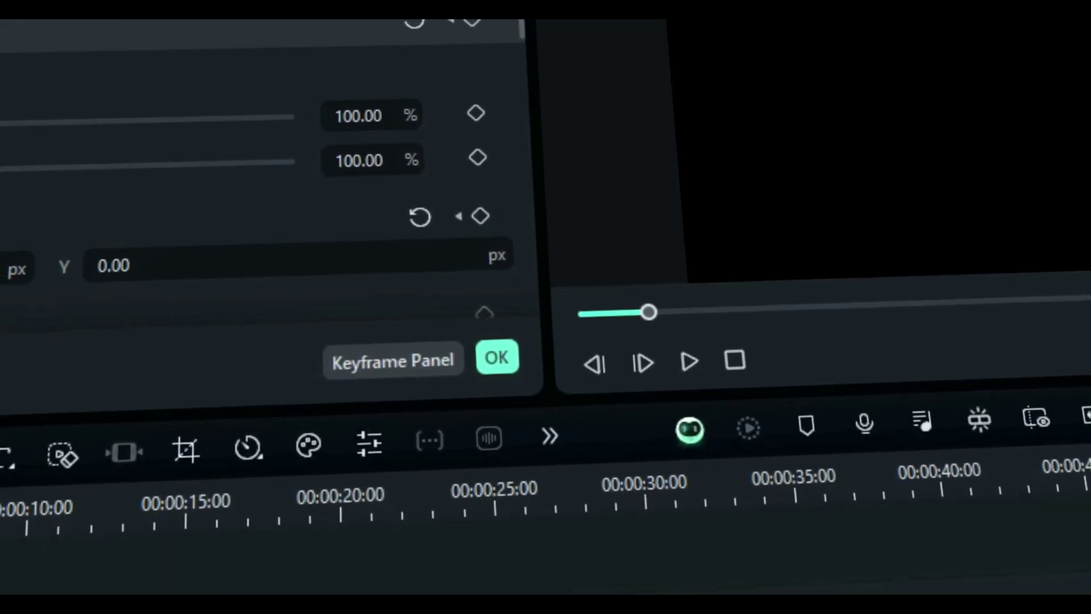
pyautogui.click(480, 216)
pyautogui.click(111, 404)
pyautogui.press('space')
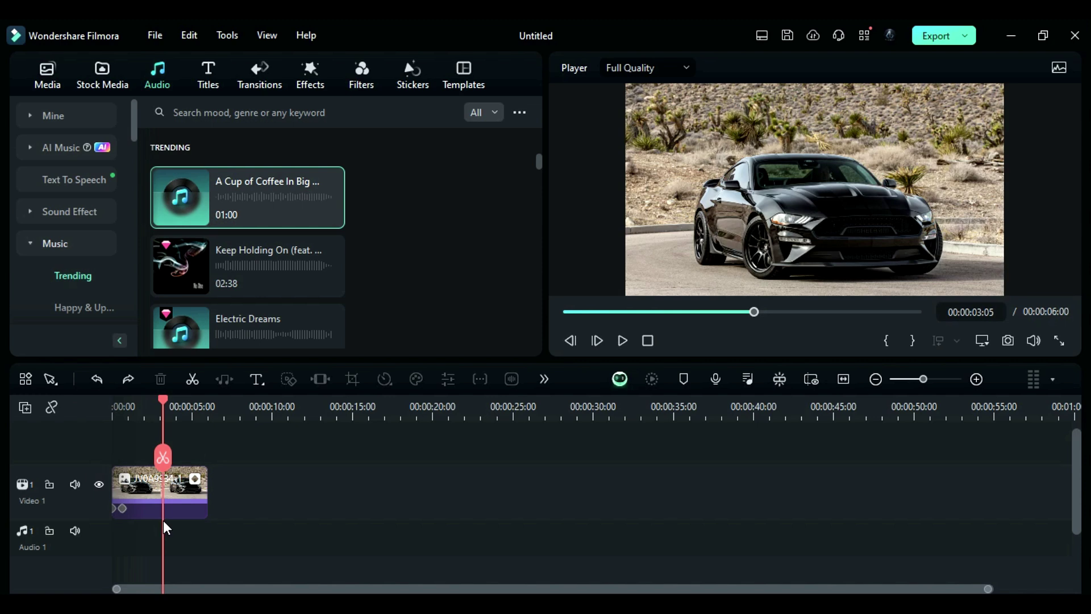
# - Apply an ease-in curve to the car clip's starting keyframes in the Keyframe Panel
pyautogui.click(165, 494)
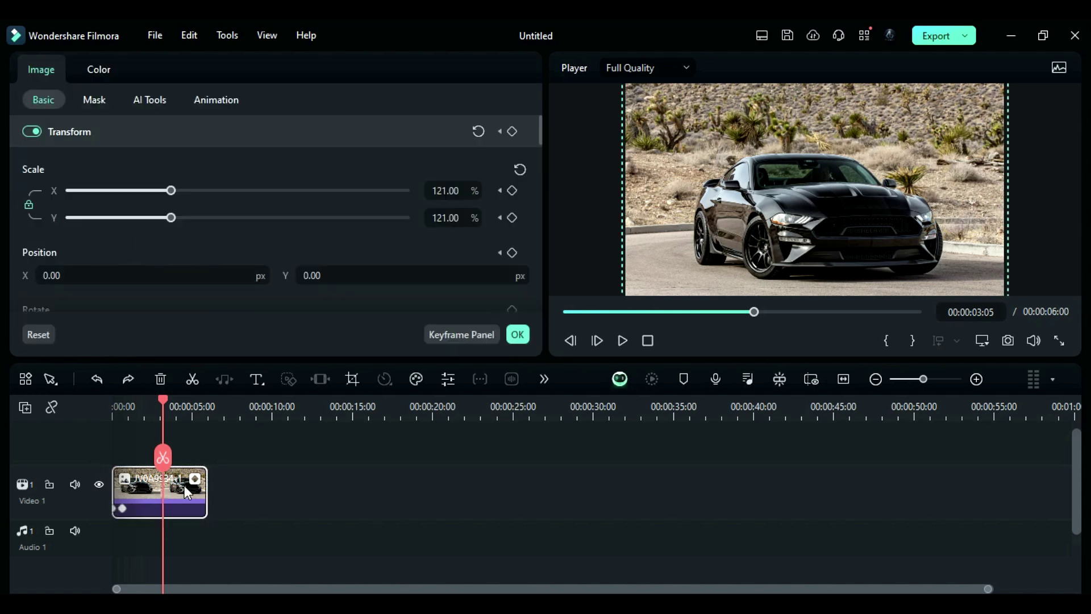
pyautogui.click(441, 334)
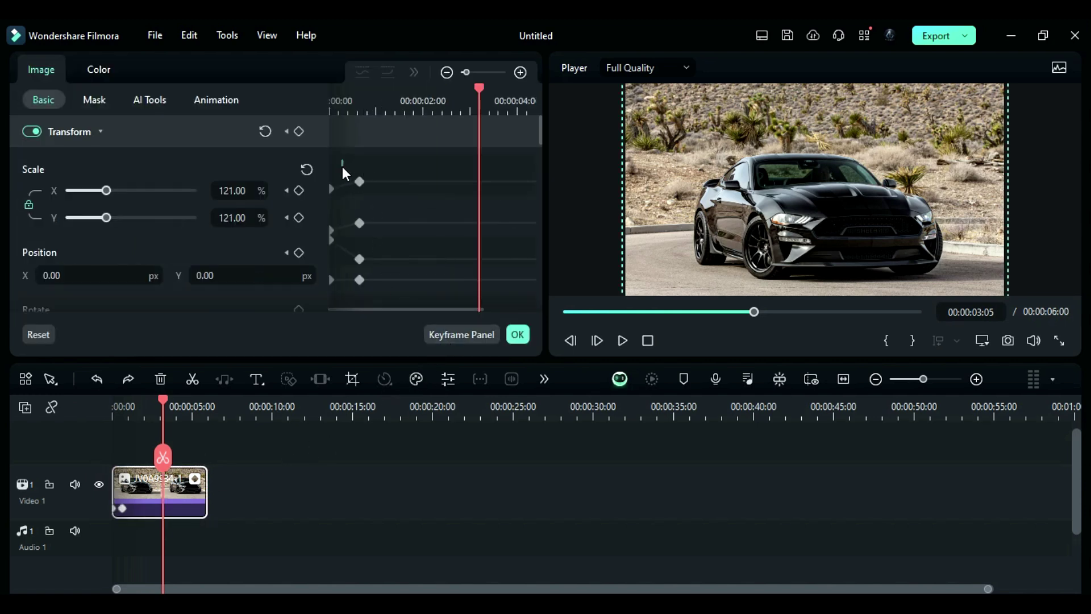
pyautogui.moveTo(343, 159); pyautogui.dragTo(324, 270)
pyautogui.click(370, 73)
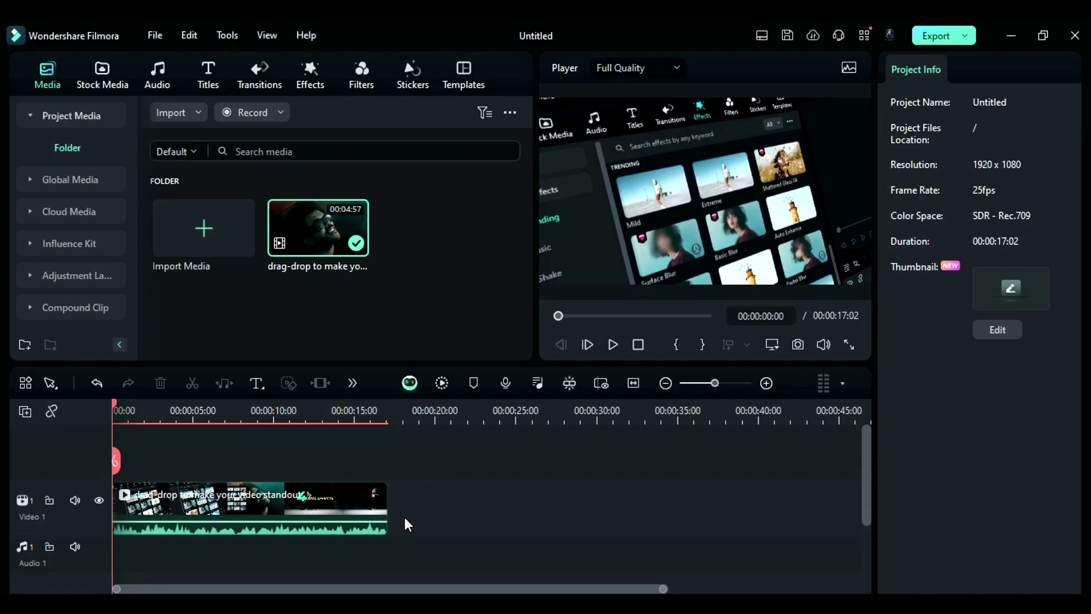
# - Select the timeline clip and open Titles > AI Captions to reveal Speech to Text and AI Translation
pyautogui.click(343, 509)
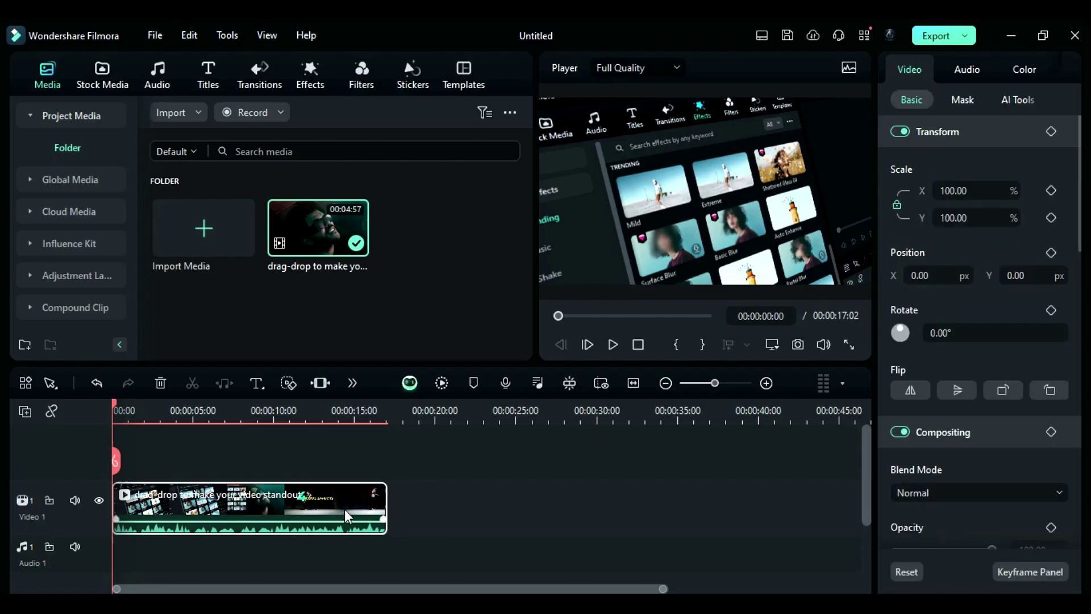
pyautogui.click(208, 76)
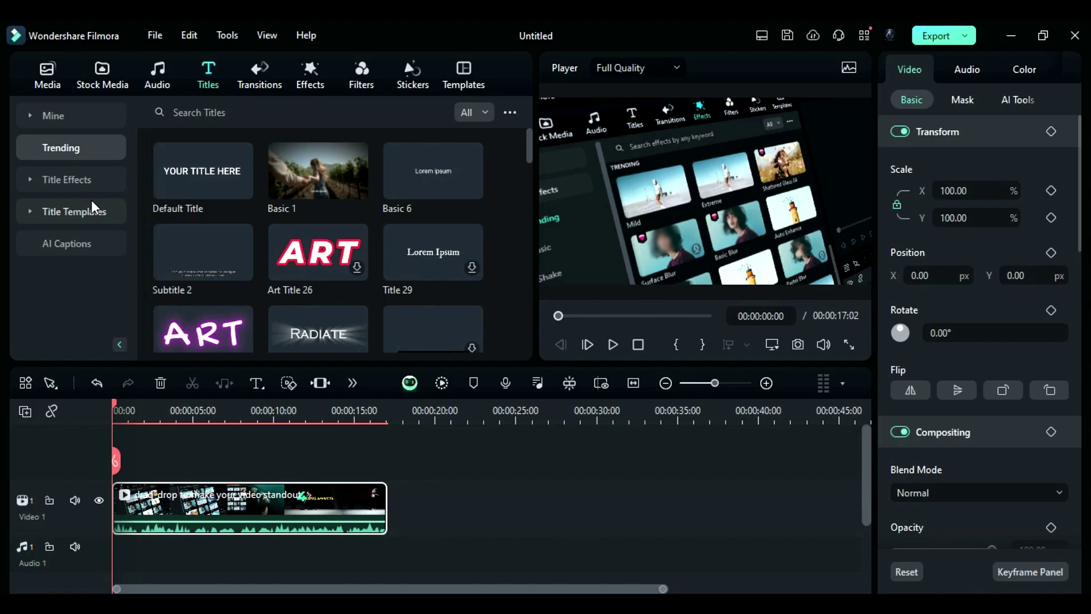
pyautogui.click(87, 241)
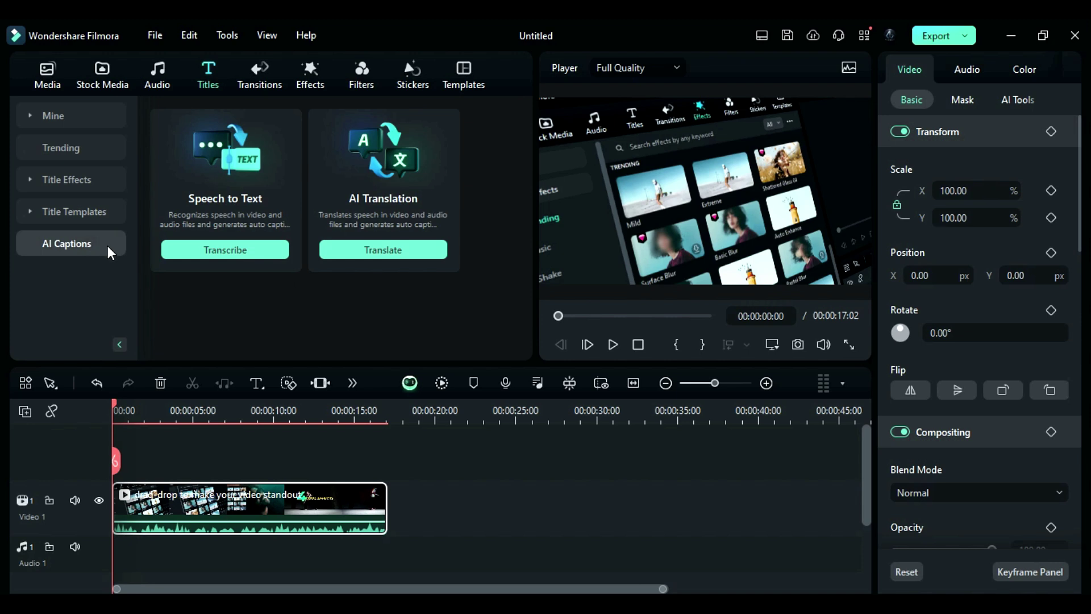
# - Transcribe the entire timeline in English (US), untranslated, as titles with automatic active words
pyautogui.click(177, 253)
pyautogui.click(368, 147)
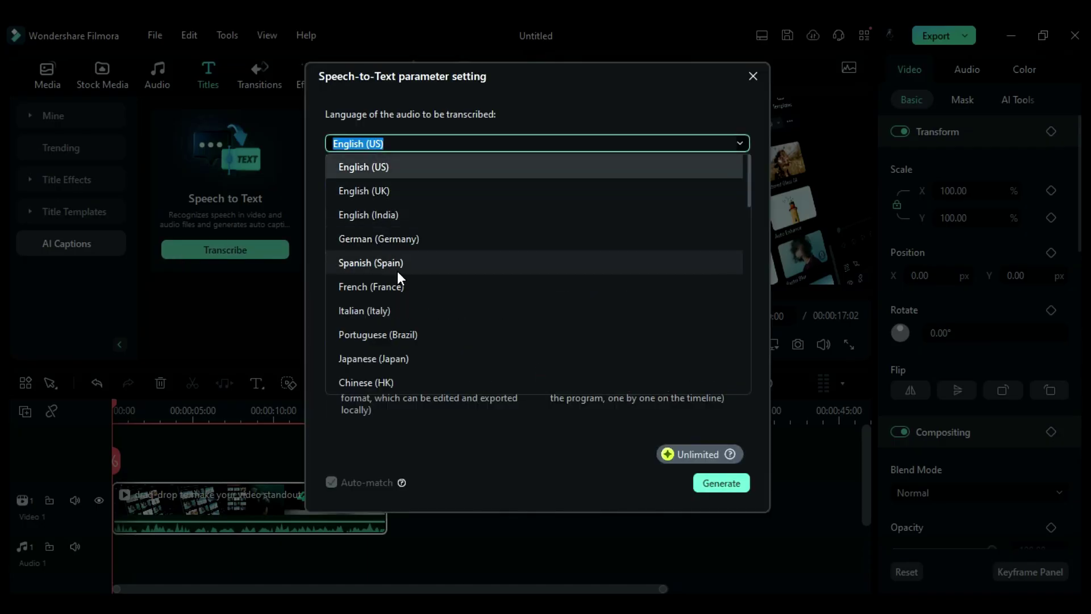
pyautogui.click(409, 168)
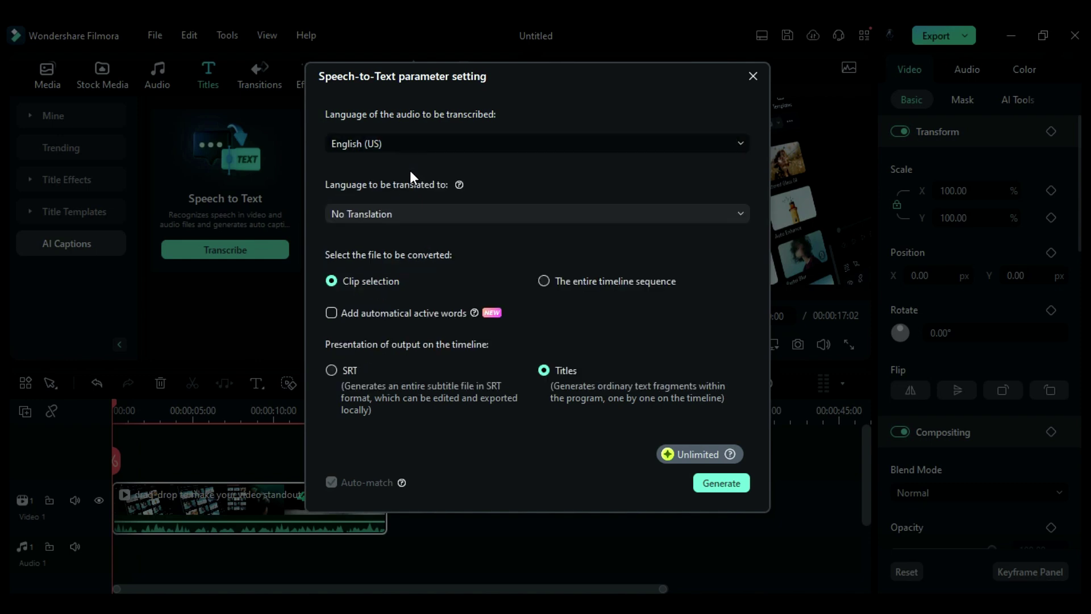
pyautogui.click(430, 214)
pyautogui.click(437, 215)
pyautogui.click(543, 282)
pyautogui.click(351, 370)
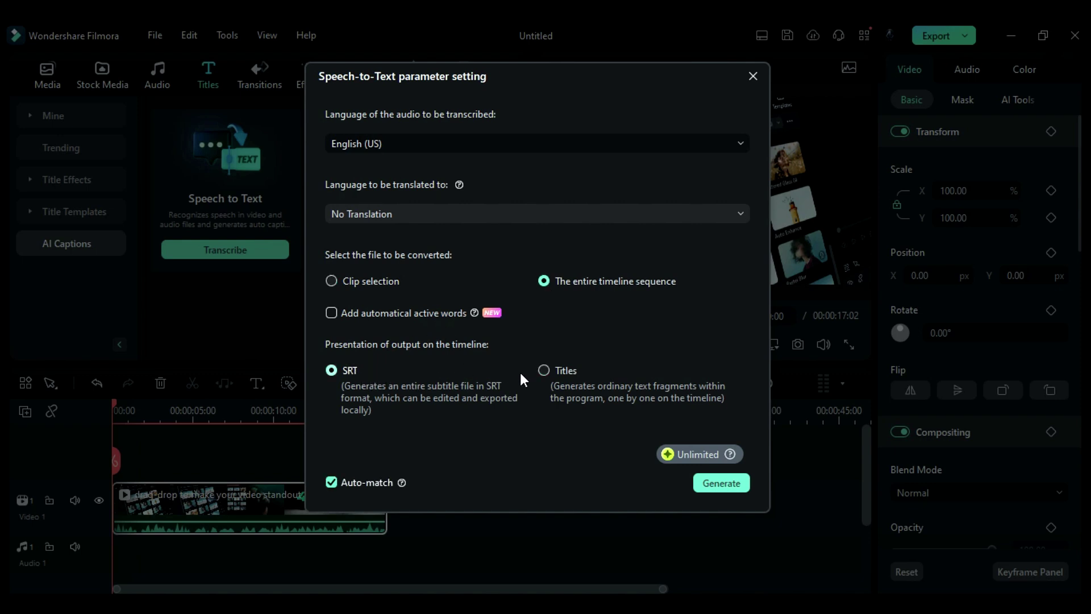
pyautogui.click(544, 370)
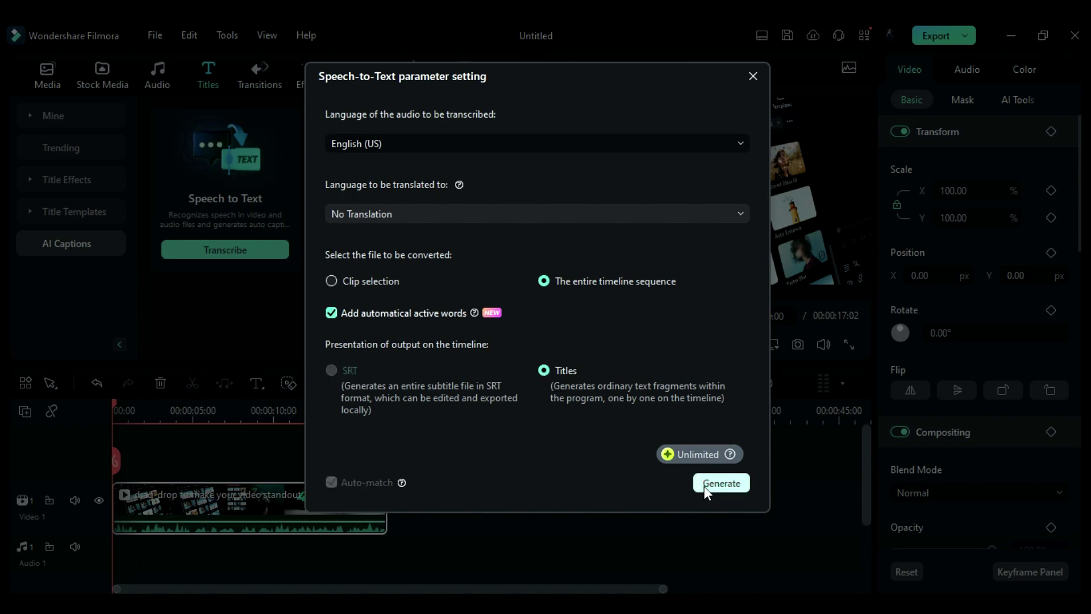
pyautogui.click(720, 483)
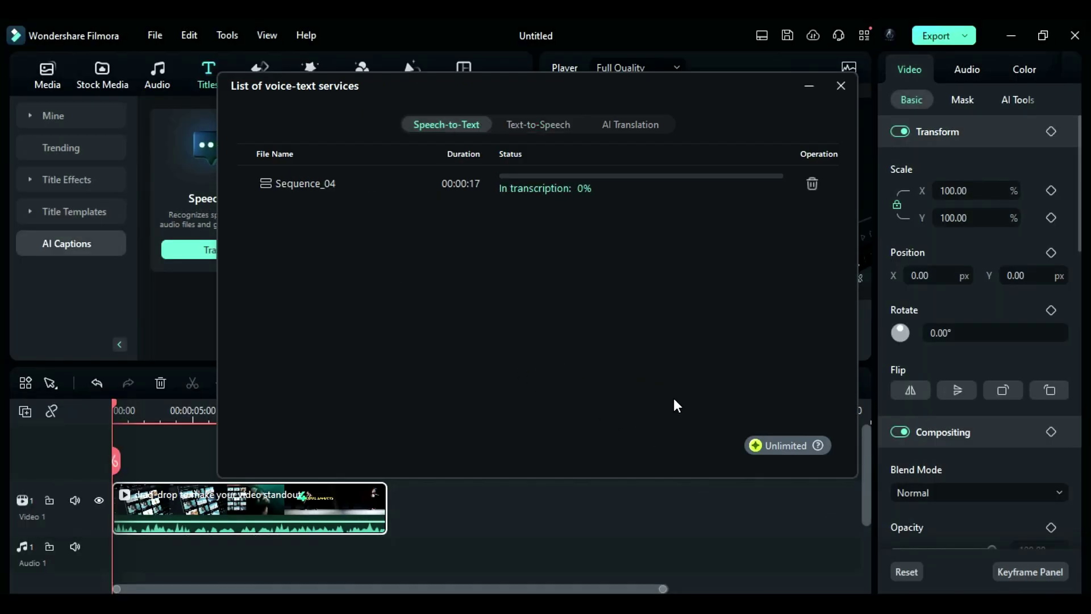
# - Play back the video to review its new captions
pyautogui.click(602, 344)
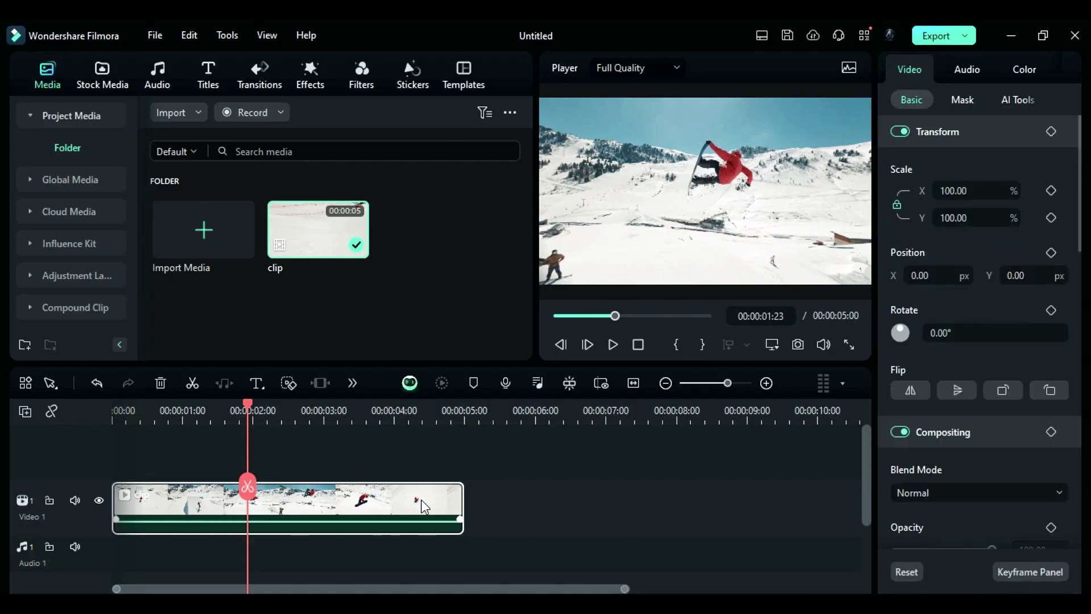
# - Set the snowboarding clip to 0.50x uniform speed with Optical Flow interpolation, then replay it from the start
pyautogui.click(1069, 68)
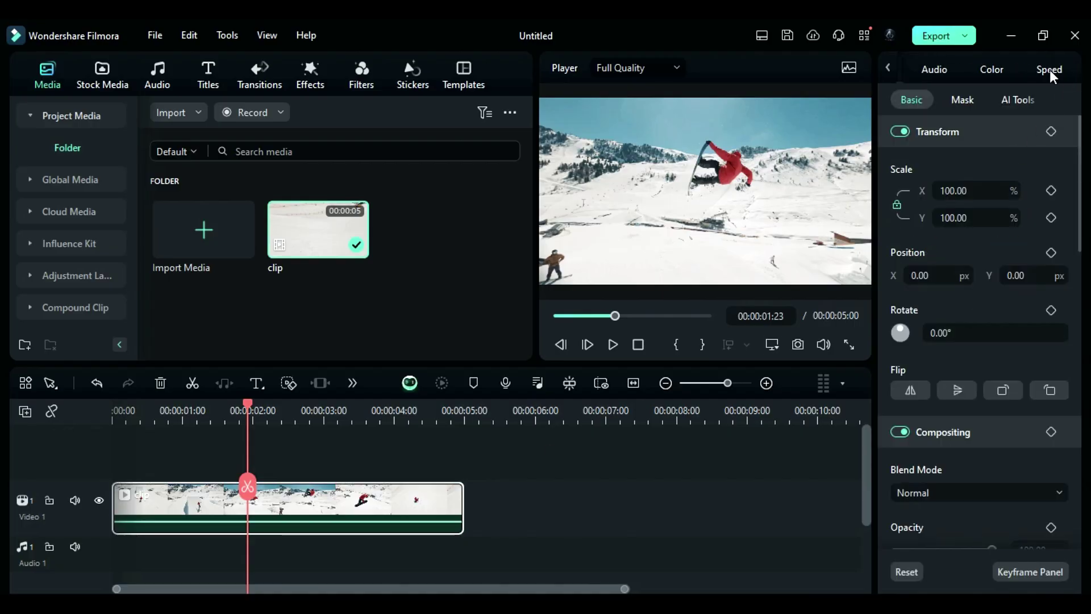
pyautogui.click(1049, 70)
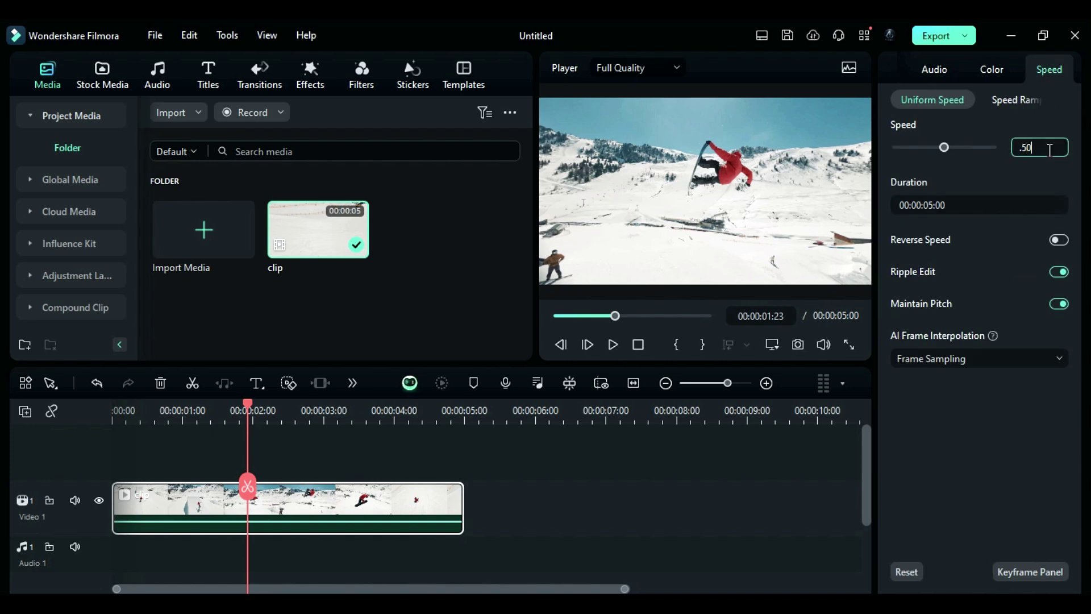
pyautogui.press('Return')
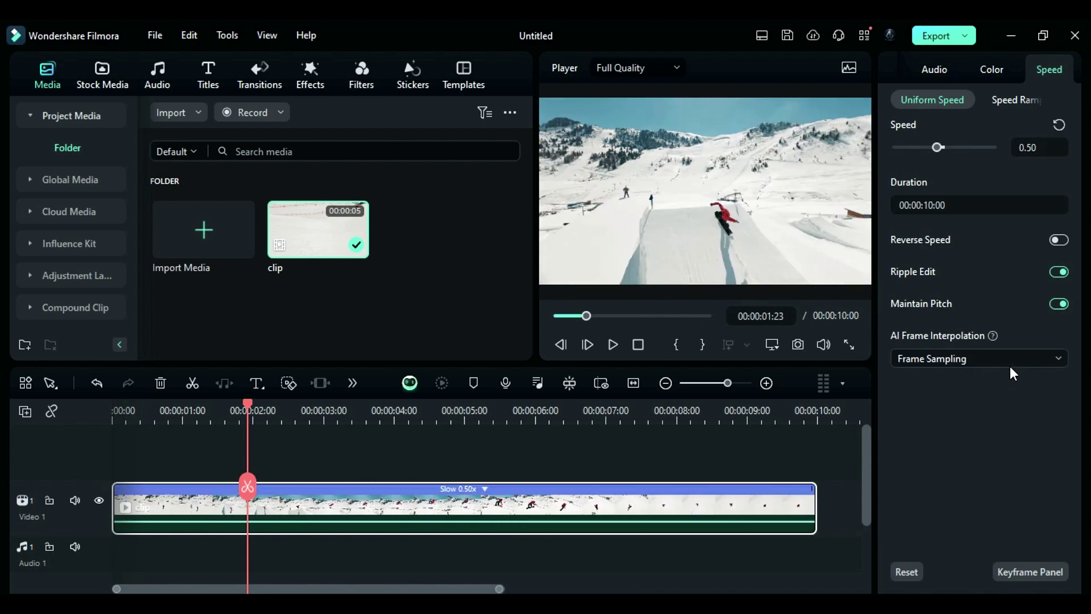
pyautogui.click(1010, 366)
pyautogui.click(992, 466)
pyautogui.click(632, 346)
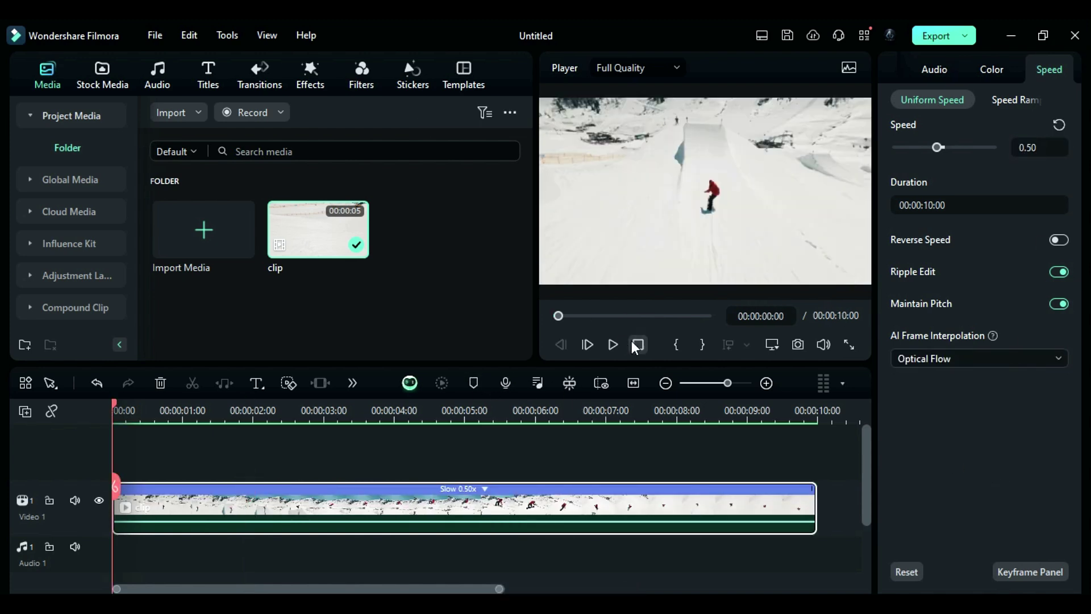
pyautogui.click(614, 344)
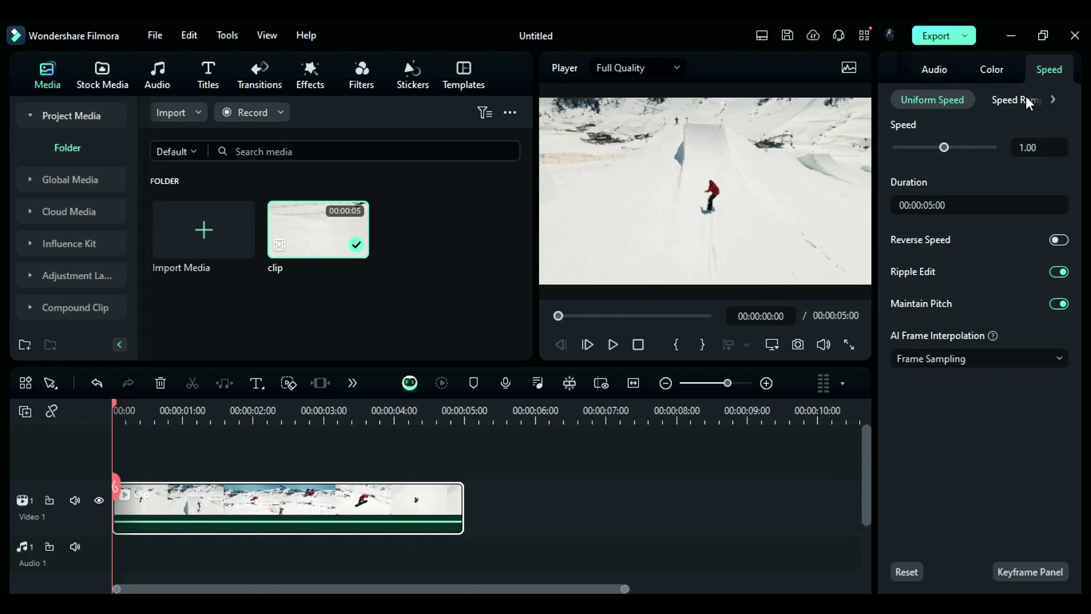
# - Apply the Customize speed ramp preset to the snowboarding clip and replay it from the start
pyautogui.click(1023, 100)
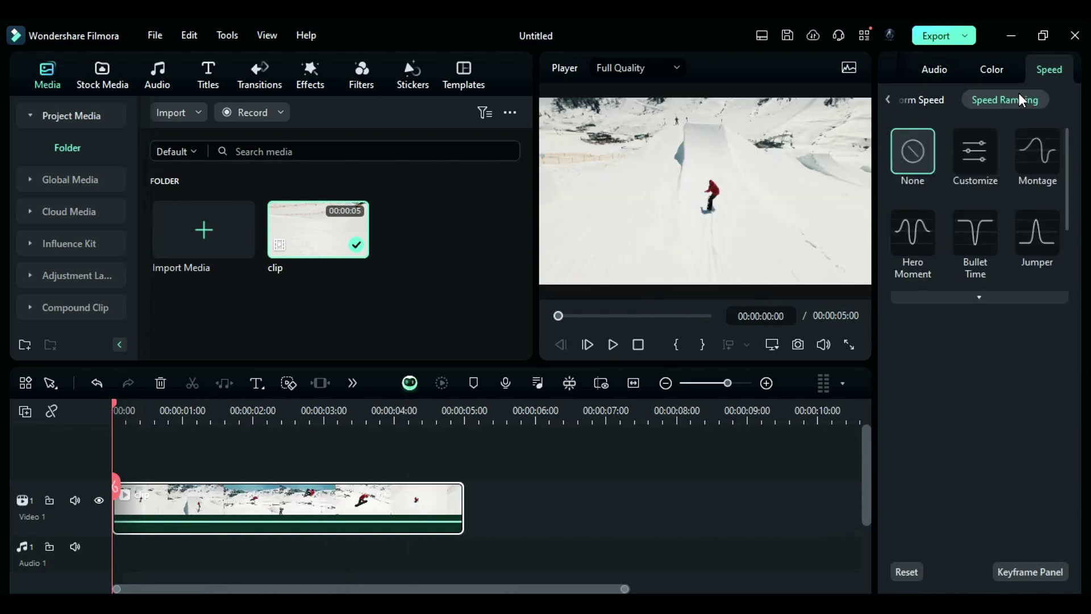
pyautogui.scroll(-2, 1073, 227)
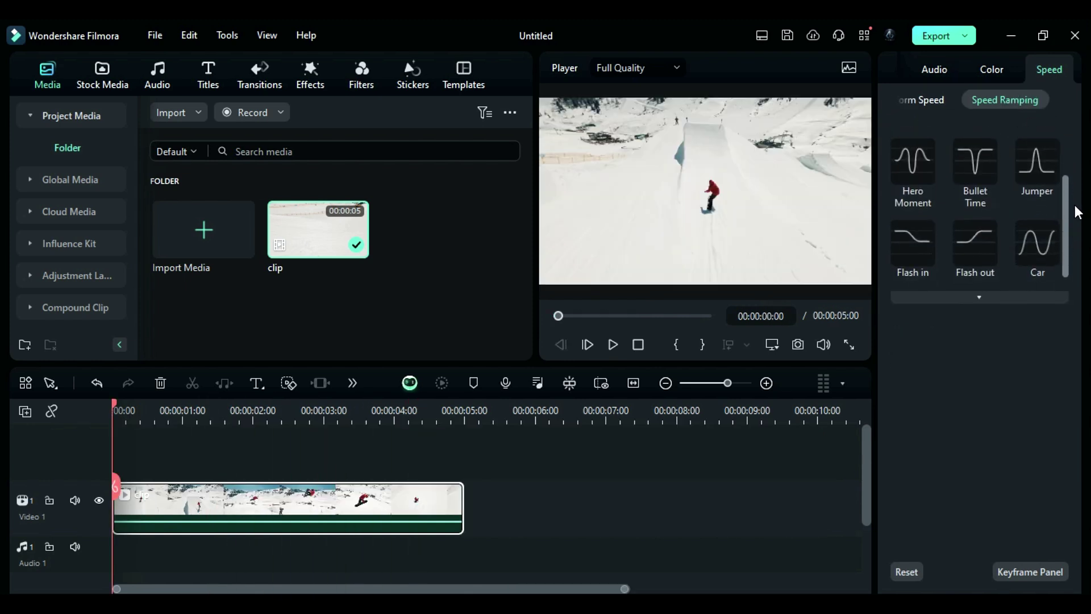
pyautogui.scroll(2, 1078, 200)
pyautogui.click(982, 144)
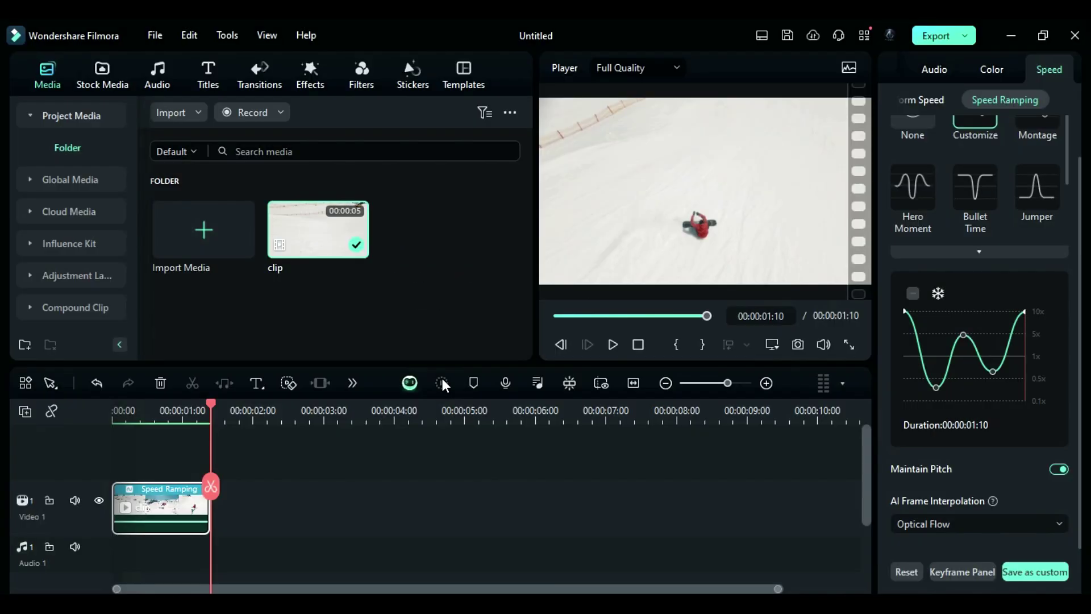
pyautogui.click(638, 344)
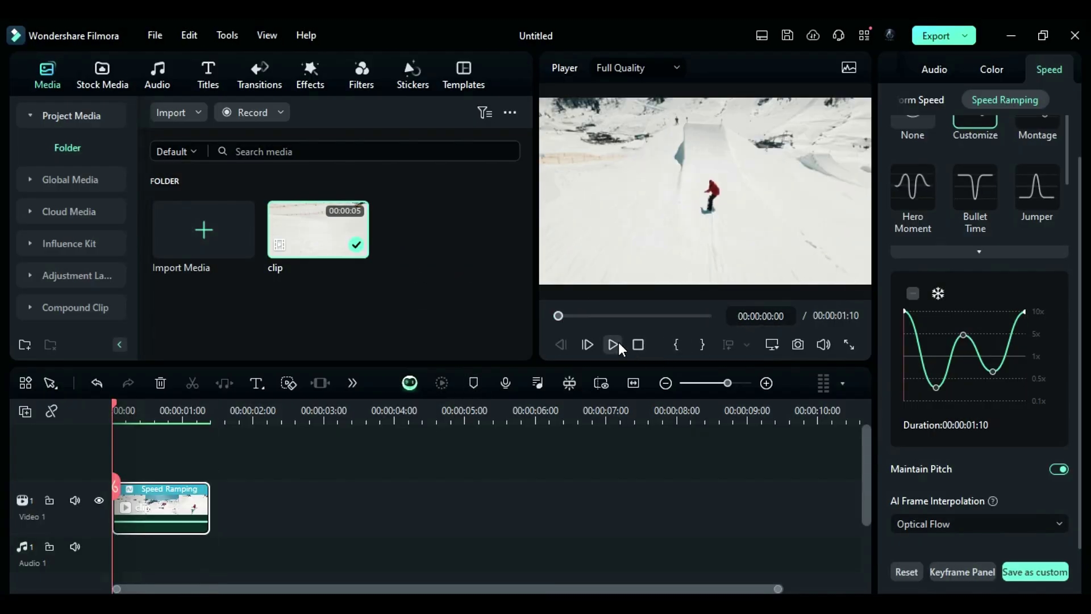
pyautogui.click(618, 343)
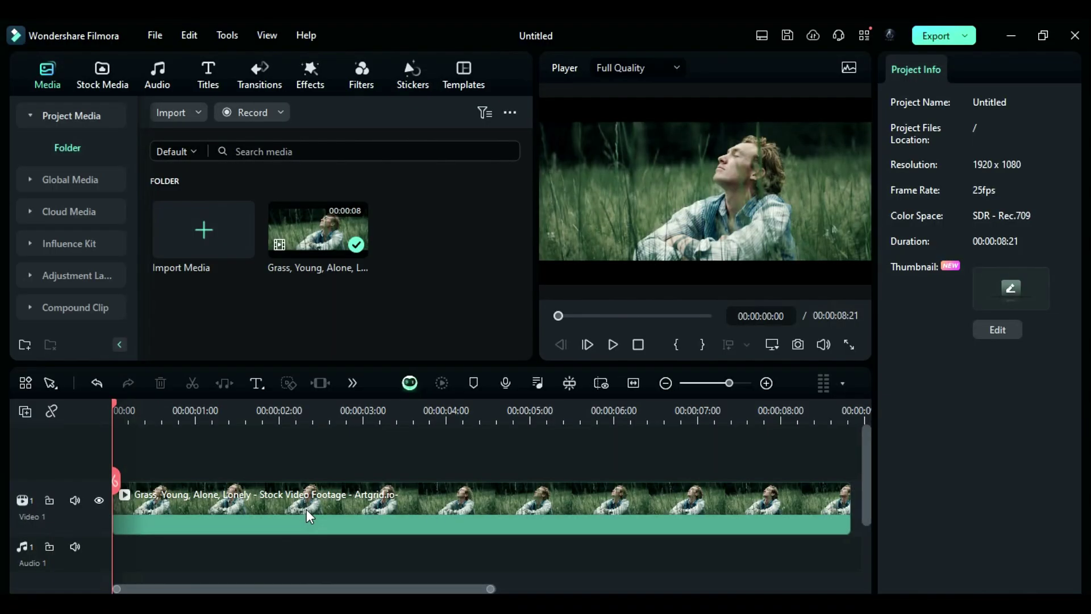
# - In the grass clip's Basic colour settings, raise Vibrance and Saturation to 28
pyautogui.click(310, 516)
pyautogui.click(967, 68)
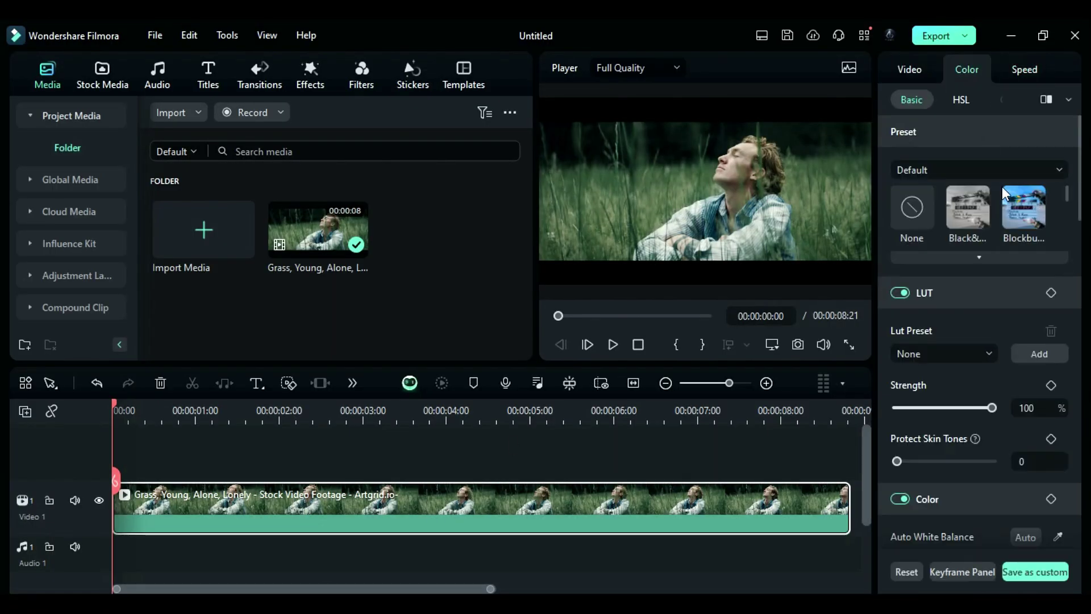
pyautogui.scroll(-5, 1025, 384)
pyautogui.moveTo(943, 323); pyautogui.dragTo(958, 323)
pyautogui.moveTo(945, 380); pyautogui.dragTo(958, 379)
# - Set exposure -9, contrast 28, highlight 14, shadow -8, white 24 and black -3, and nudge brightness
pyautogui.scroll(-3, 944, 378)
pyautogui.moveTo(944, 339); pyautogui.dragTo(939, 338)
pyautogui.moveTo(944, 397); pyautogui.dragTo(950, 397)
pyautogui.moveTo(933, 452); pyautogui.dragTo(958, 453)
pyautogui.scroll(-2, 958, 452)
pyautogui.moveTo(943, 415); pyautogui.dragTo(950, 416)
pyautogui.scroll(-2, 958, 439)
pyautogui.moveTo(944, 377)
pyautogui.mouseDown()
pyautogui.moveTo(956, 377)
pyautogui.moveTo(939, 378)
pyautogui.mouseUp()
pyautogui.moveTo(944, 435)
pyautogui.mouseDown()
pyautogui.moveTo(956, 436)
pyautogui.moveTo(930, 444)
pyautogui.mouseUp()
pyautogui.scroll(-1, 956, 437)
# - In HSL, shift the orange hue toward red, lower green saturation, and set blue hue to about 26
pyautogui.click(960, 99)
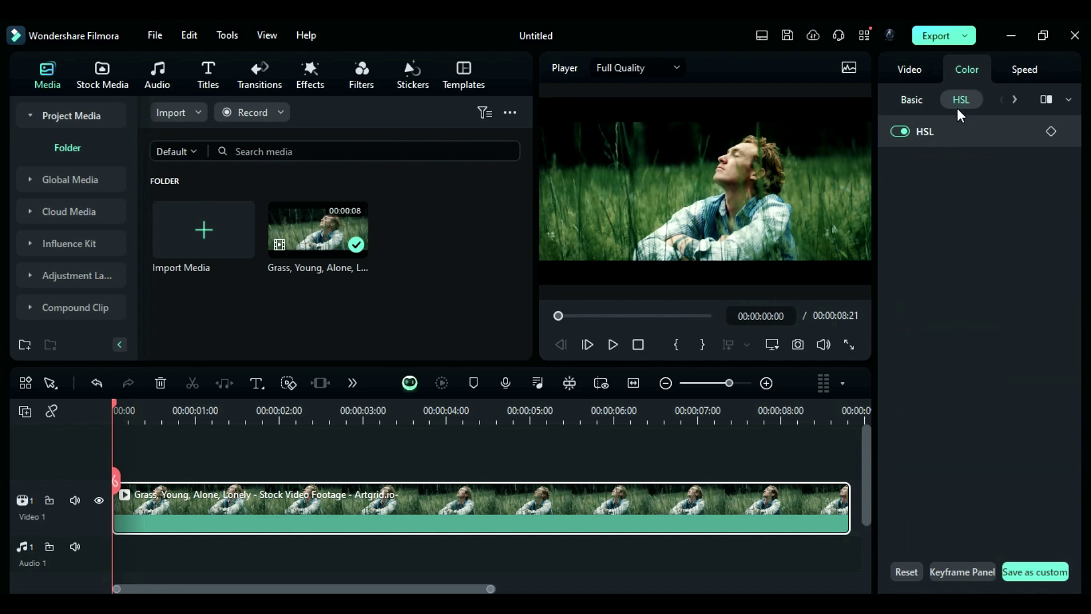
pyautogui.click(922, 173)
pyautogui.moveTo(943, 230); pyautogui.dragTo(926, 230)
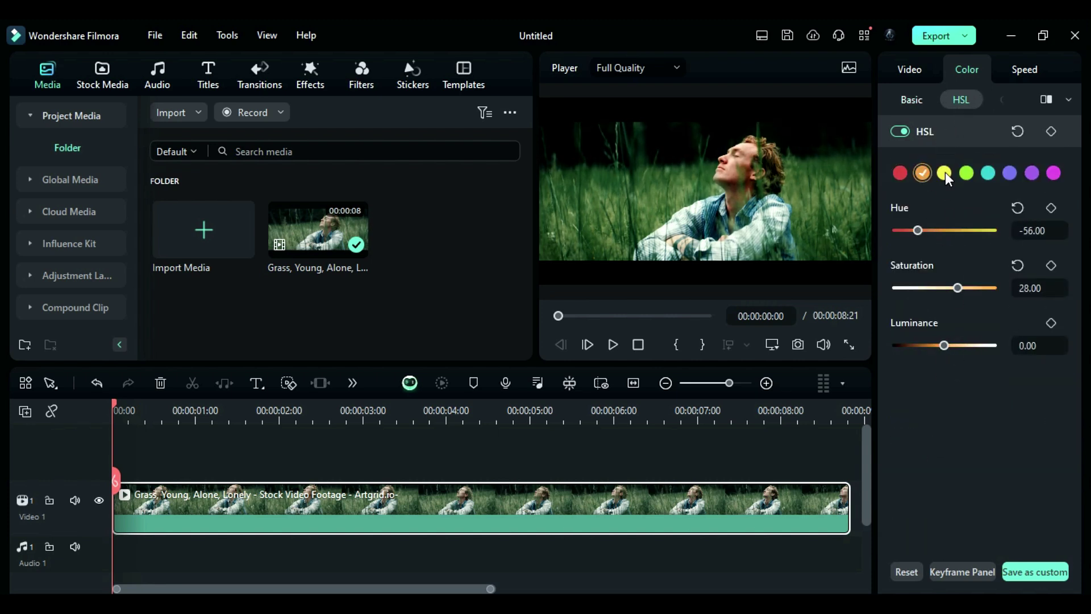
pyautogui.click(965, 173)
pyautogui.moveTo(958, 288); pyautogui.dragTo(929, 286)
pyautogui.click(1010, 173)
pyautogui.moveTo(944, 230); pyautogui.dragTo(957, 234)
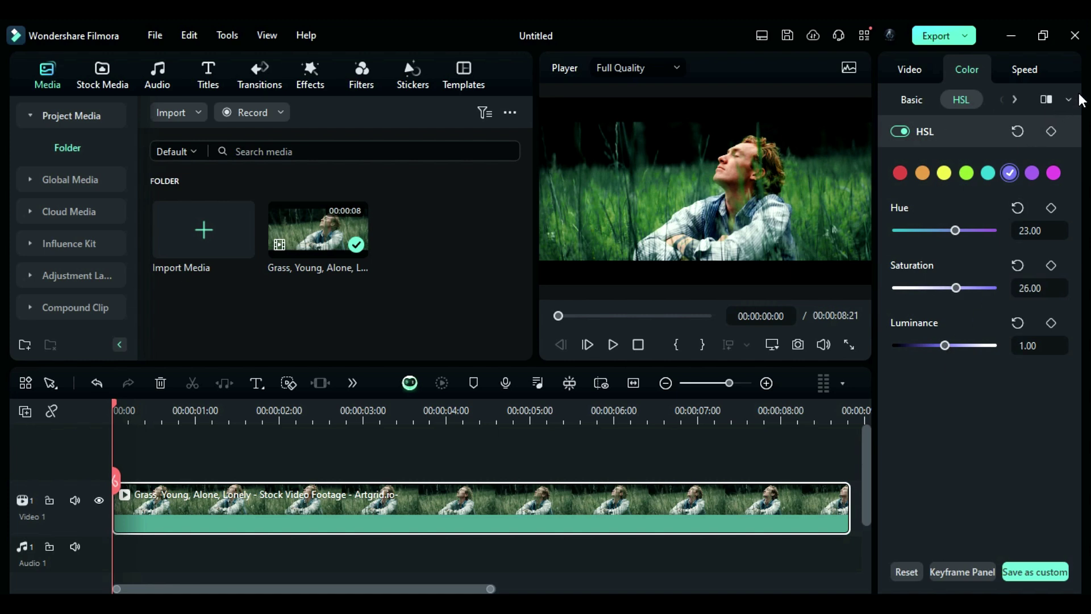
# - Add a three-point luminance tone curve, then bring up the Color Wheels' Shadows section
pyautogui.click(1014, 100)
pyautogui.click(1016, 268)
pyautogui.click(977, 347)
pyautogui.click(933, 433)
pyautogui.click(993, 100)
pyautogui.scroll(-6, 970, 511)
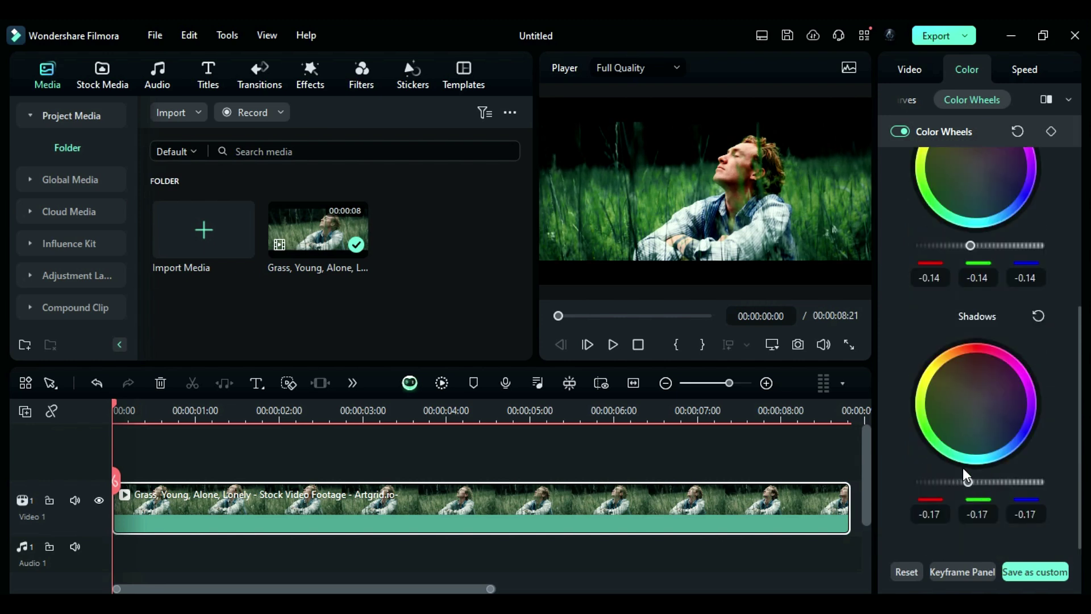
# - Show a left/right split Before/After comparison of the grade and play the clip
pyautogui.click(1046, 103)
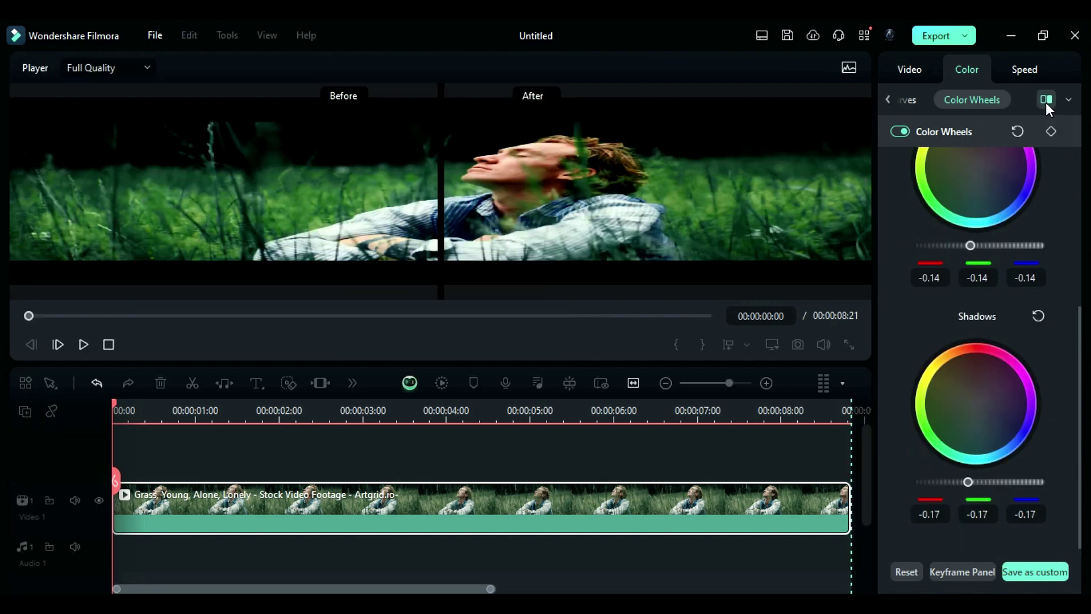
pyautogui.click(1068, 100)
pyautogui.click(1030, 155)
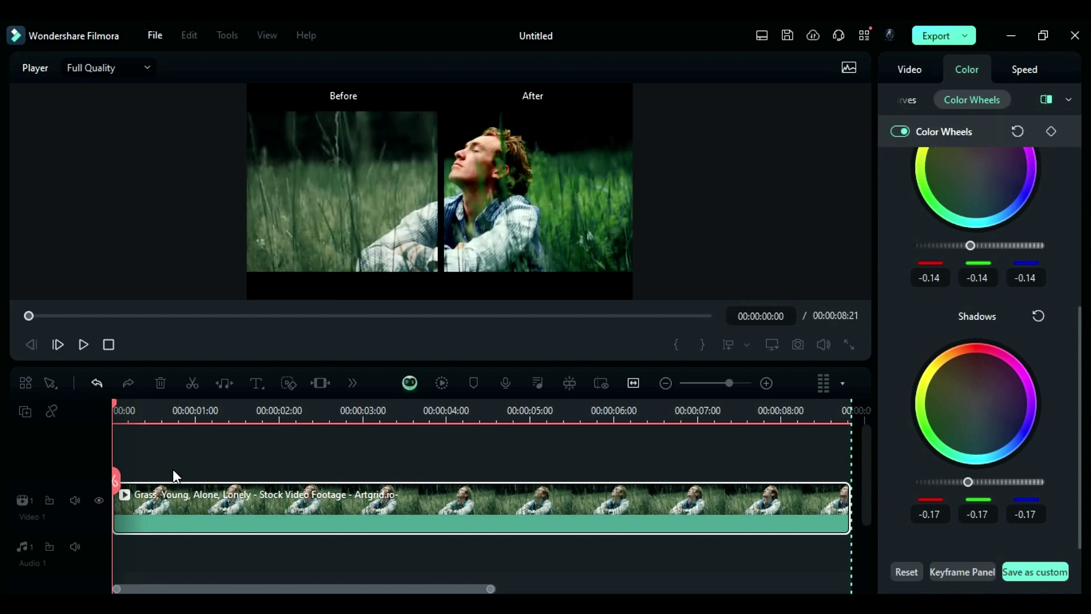
pyautogui.press('space')
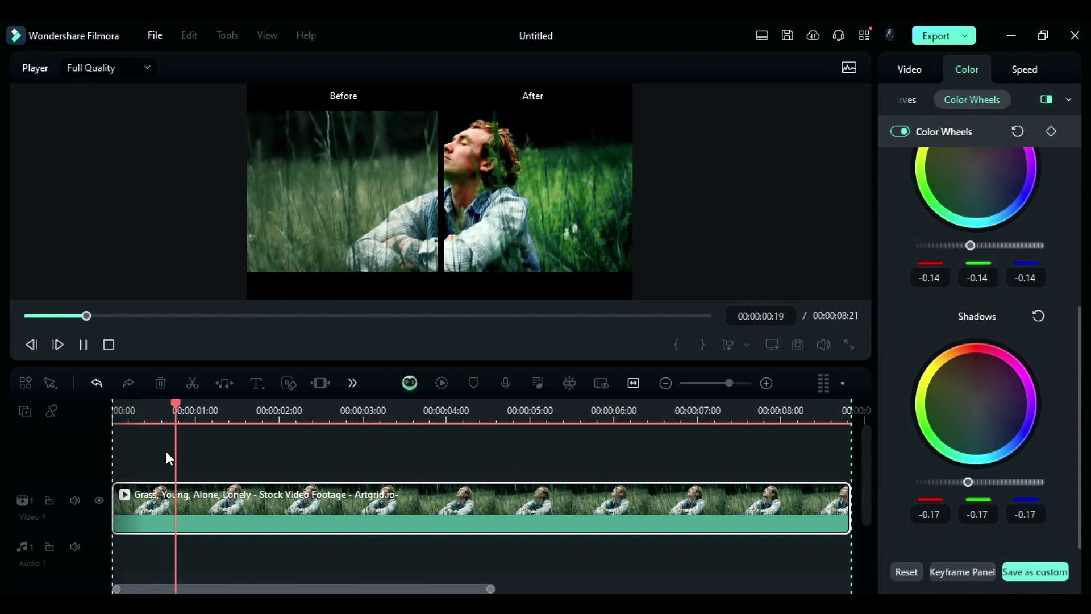